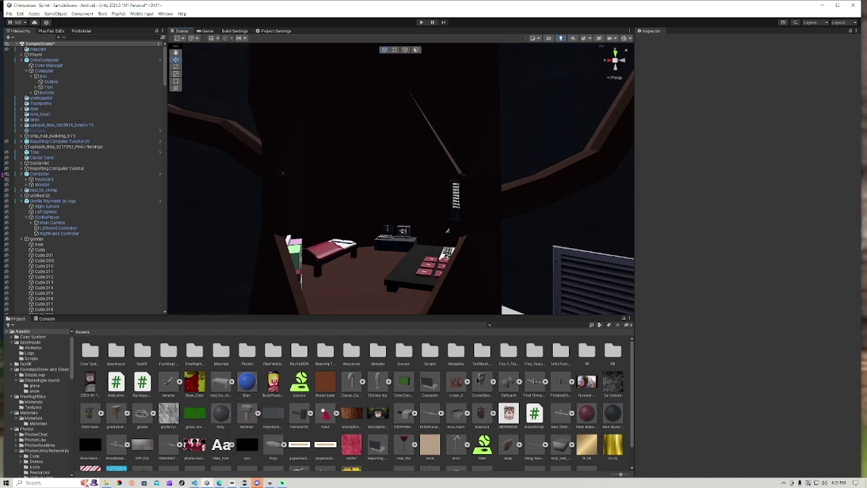
Open the Player prefab from the Resources/PhotonVR folder for editing.
{"action": "double_click", "coordinate": [352, 352]}
{"action": "double_click", "coordinate": [116, 350]}
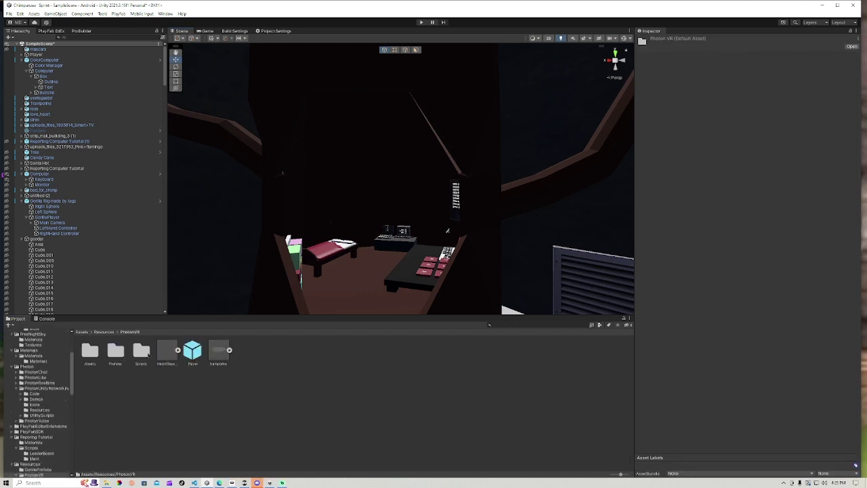
{"action": "double_click", "coordinate": [193, 350]}
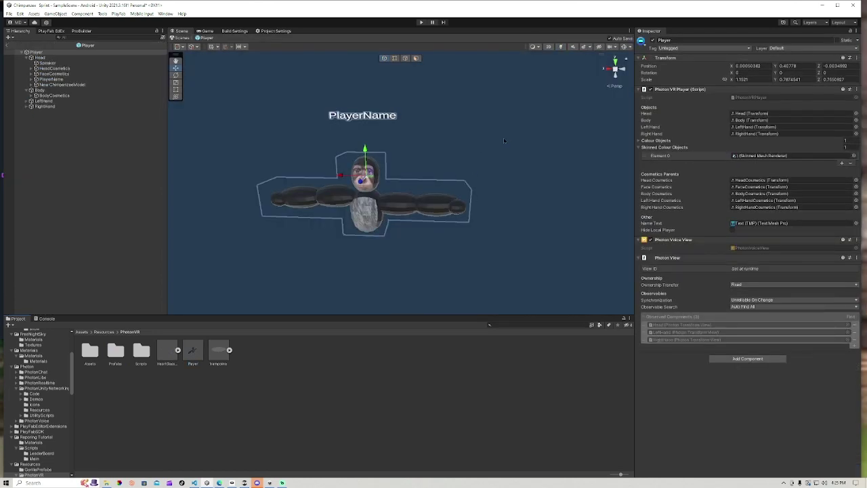
Examine the chimp model in the Player prefab from several angles.
{"action": "left_click", "coordinate": [223, 163]}
{"action": "key", "text": "w"}
{"action": "right_click_drag", "start_coordinate": [417, 174], "coordinate": [453, 175]}
{"action": "key", "text": "d"}
{"action": "key", "text": "a"}
{"action": "scroll", "coordinate": [453, 175], "scroll_direction": "down", "scroll_amount": 5}
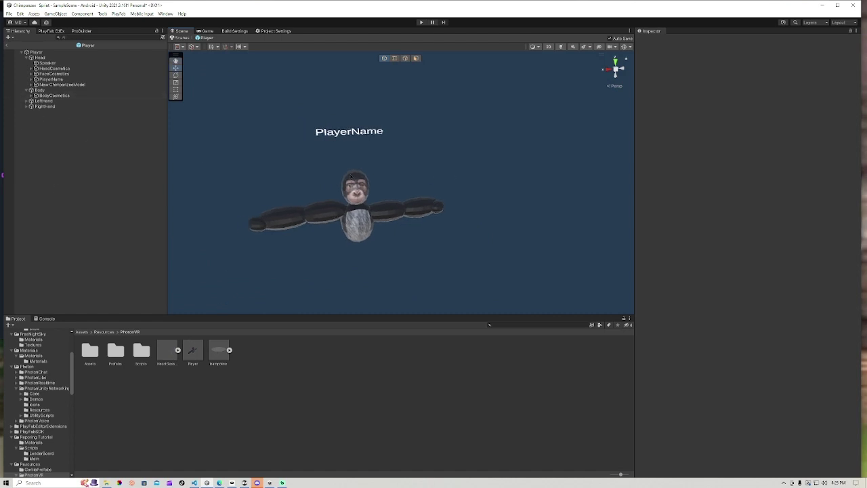
{"action": "key", "text": "w"}
{"action": "mouse_move", "coordinate": [350, 177]}
{"action": "right_mouse_down"}
{"action": "mouse_move", "coordinate": [365, 178]}
{"action": "mouse_move", "coordinate": [350, 178]}
{"action": "right_mouse_up"}
{"action": "key", "text": "d"}
{"action": "right_click_drag", "start_coordinate": [389, 217], "coordinate": [368, 213]}
{"action": "key", "text": "a"}
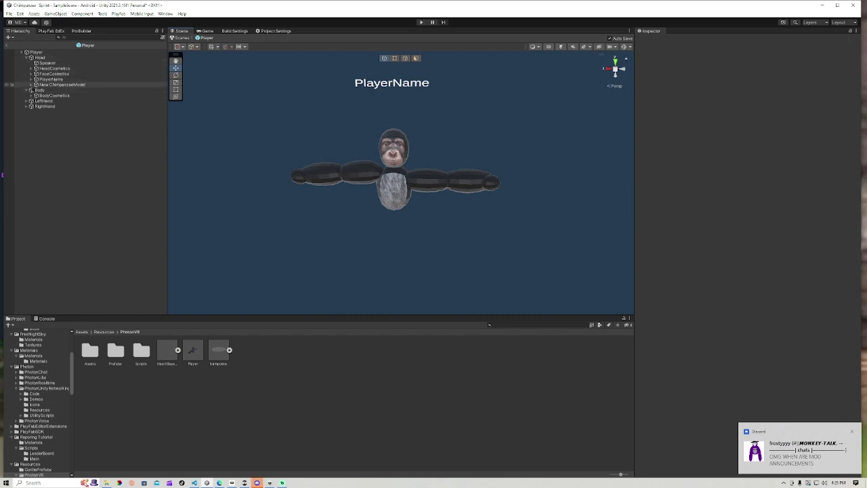
Inspect the components of all the cubes inside the Collider object under New ChimpanzeeModel.
{"action": "left_click", "coordinate": [31, 84]}
{"action": "left_click", "coordinate": [106, 102]}
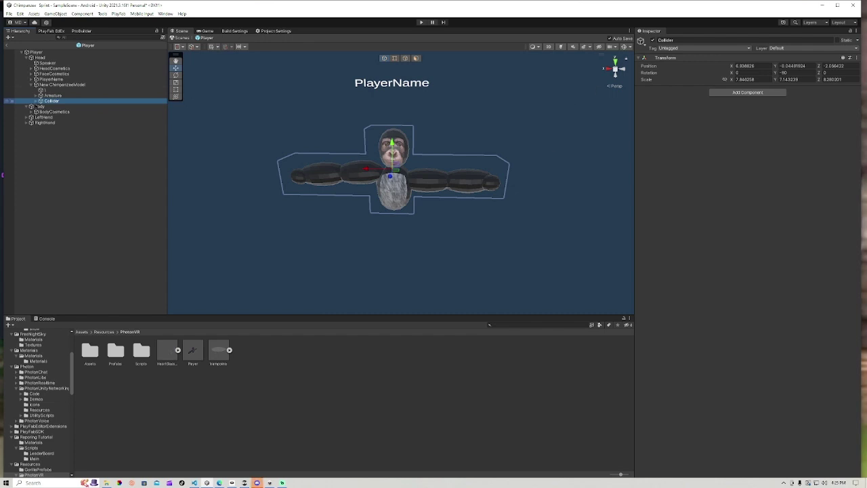
{"action": "left_click", "coordinate": [40, 101]}
{"action": "left_click", "coordinate": [52, 106]}
{"action": "left_click", "coordinate": [54, 150], "text": "shift"}
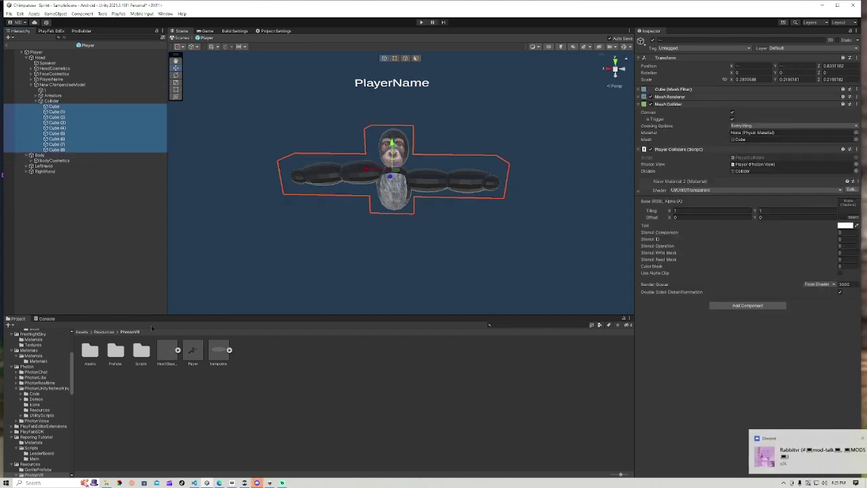
{"action": "left_click", "coordinate": [82, 331]}
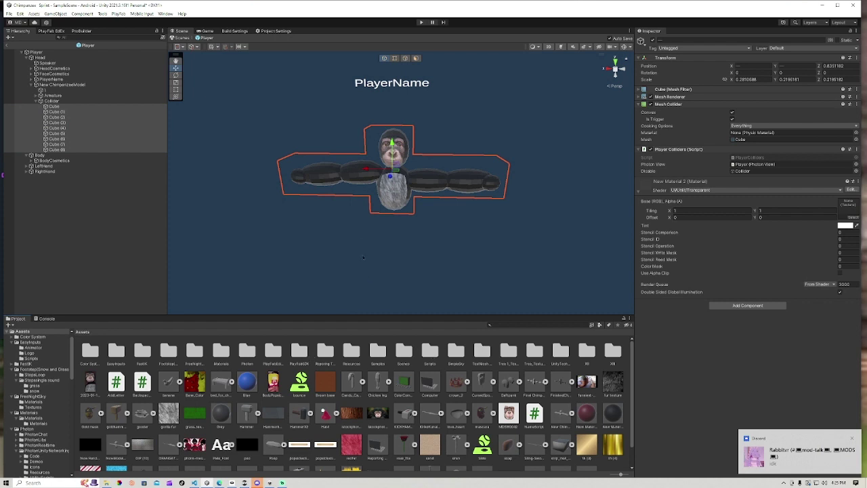
Delete the existing Collider object with its cubes from New ChimpanzeeModel.
{"action": "left_click", "coordinate": [35, 96]}
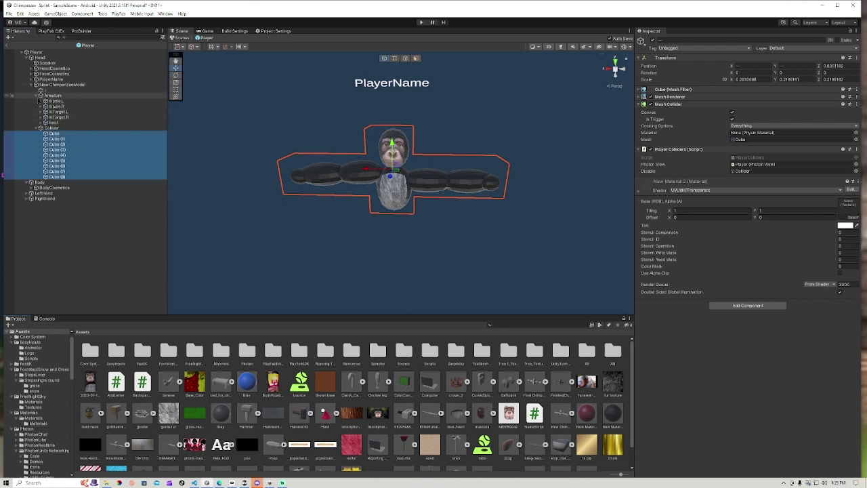
{"action": "left_click", "coordinate": [32, 85]}
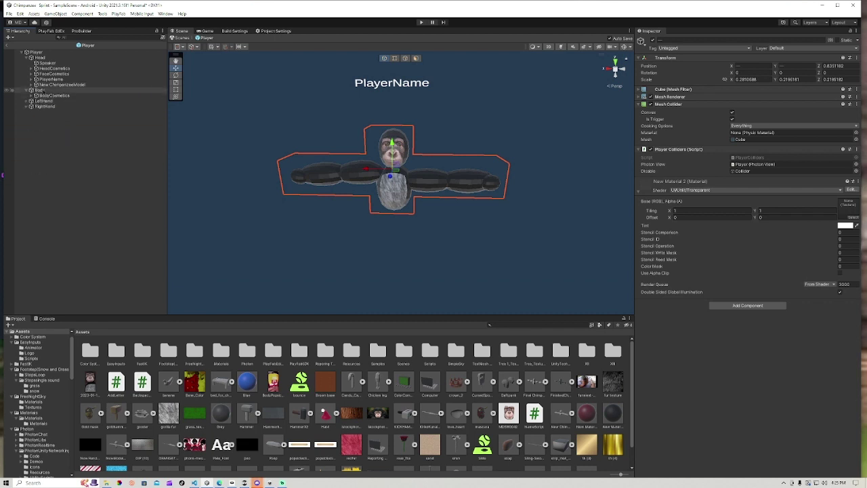
{"action": "left_click", "coordinate": [41, 85]}
{"action": "left_click", "coordinate": [32, 86]}
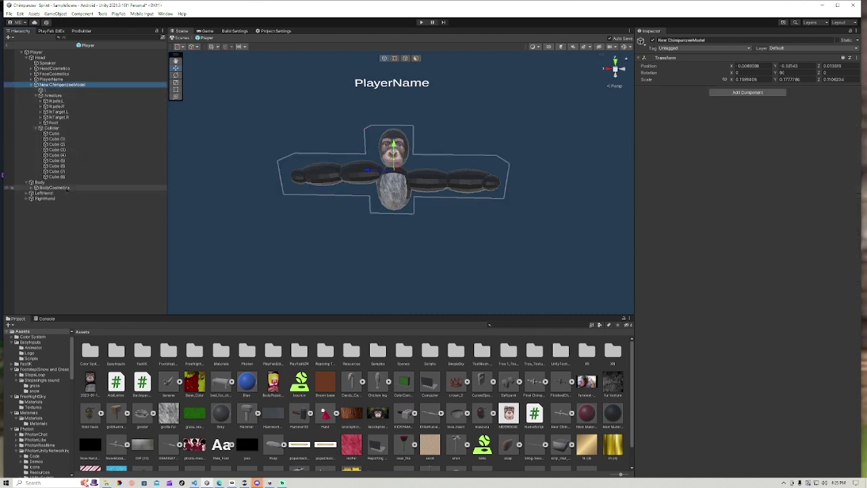
{"action": "left_click", "coordinate": [51, 128]}
{"action": "right_click_drag", "start_coordinate": [508, 139], "coordinate": [506, 134]}
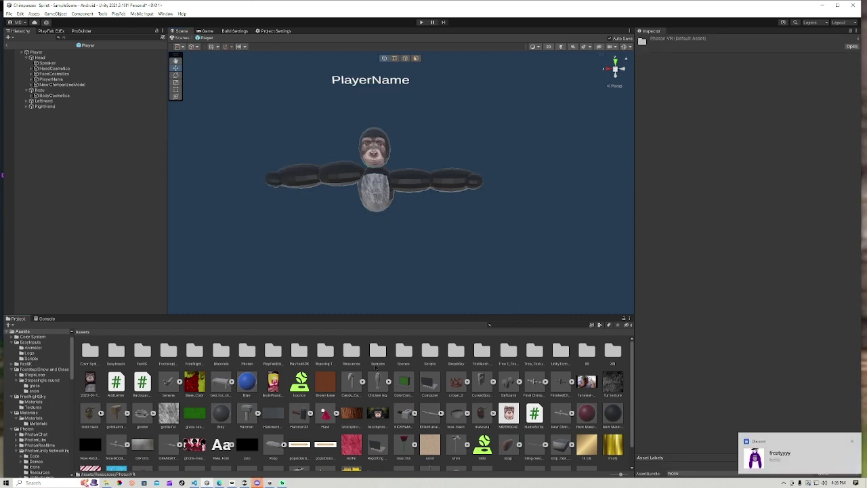
Open the PlayerColliders script from the Scripts folder and review its class name and code.
{"action": "double_click", "coordinate": [431, 352]}
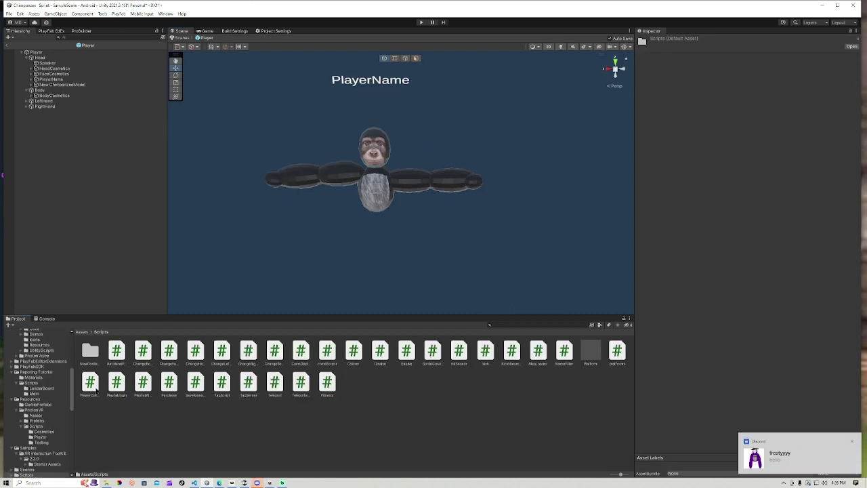
{"action": "left_click", "coordinate": [93, 386]}
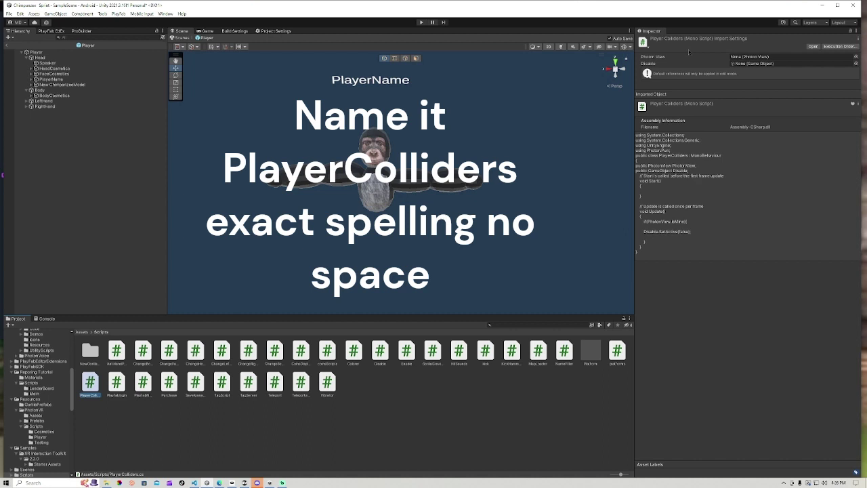
{"action": "double_click", "coordinate": [88, 385]}
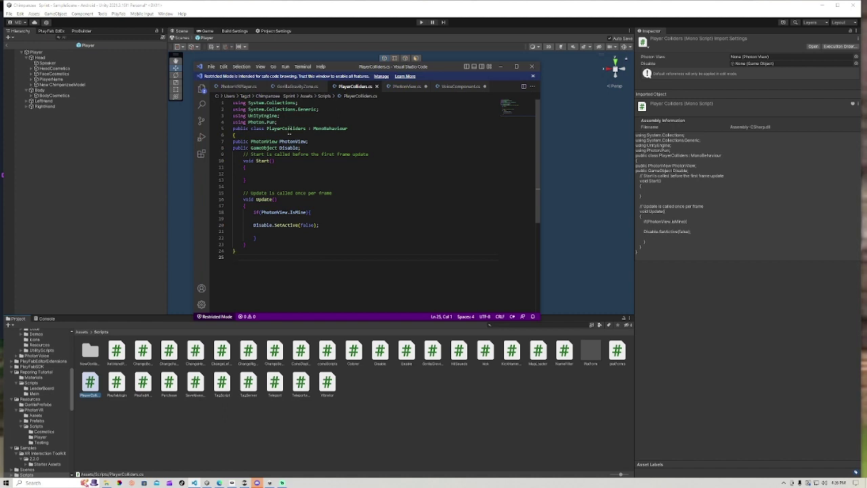
{"action": "left_click_drag", "start_coordinate": [309, 133], "coordinate": [283, 130]}
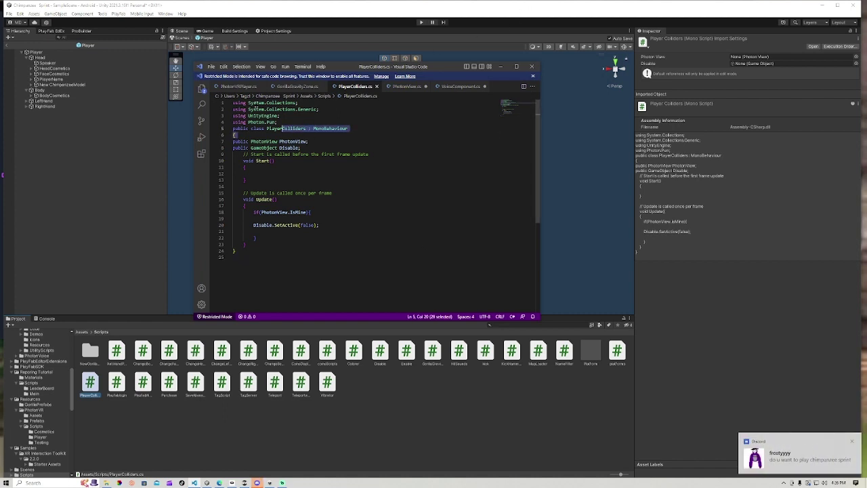
{"action": "left_click", "coordinate": [123, 384]}
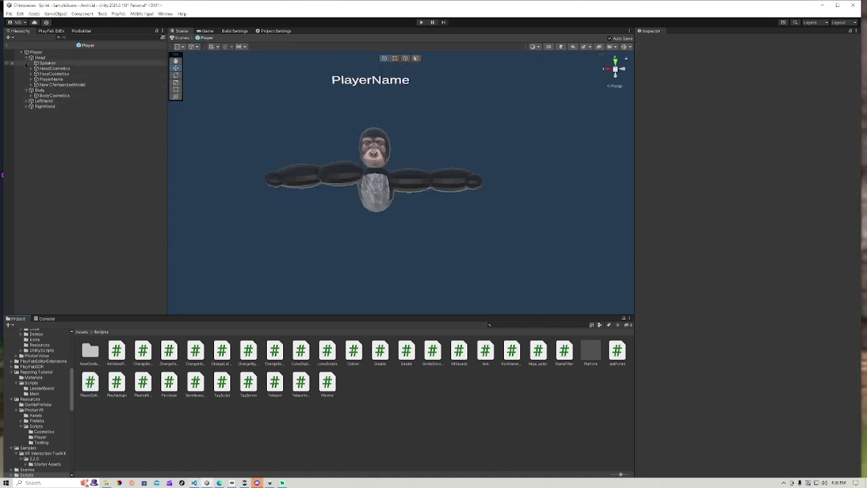
Check the children of New ChimpanzeeModel and return to the Resources/PhotonVR asset folder.
{"action": "left_click", "coordinate": [31, 85]}
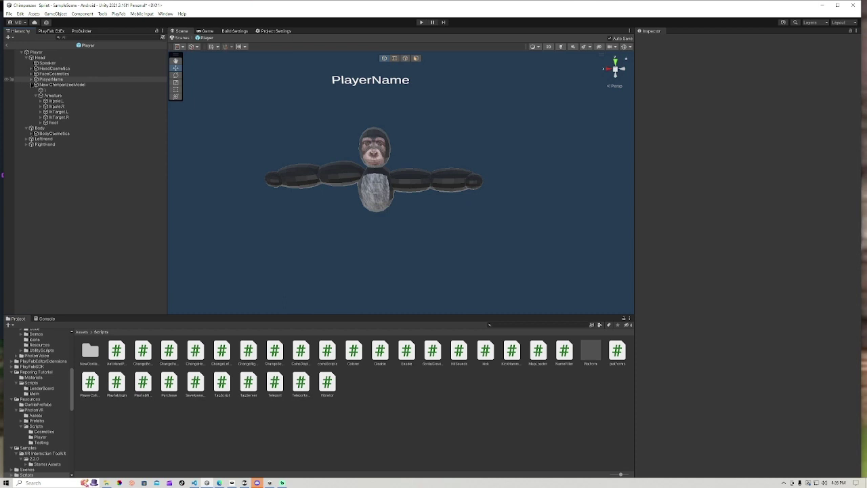
{"action": "left_click", "coordinate": [31, 84]}
{"action": "left_click", "coordinate": [84, 332]}
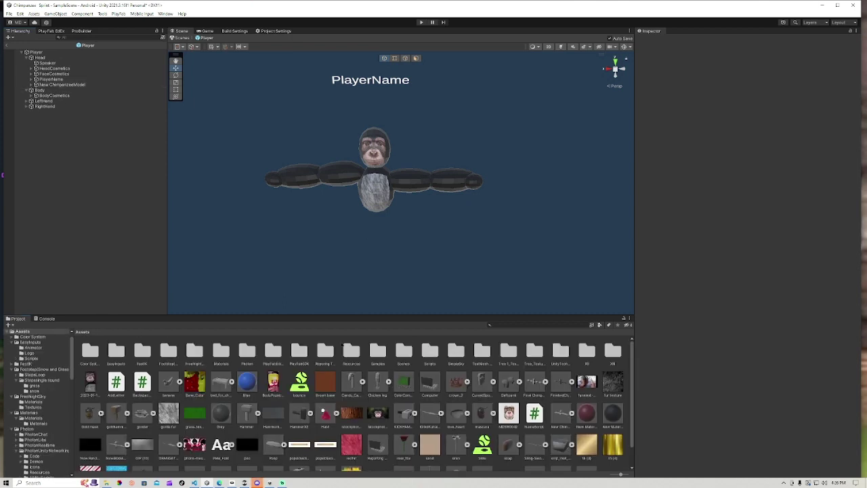
{"action": "double_click", "coordinate": [355, 350]}
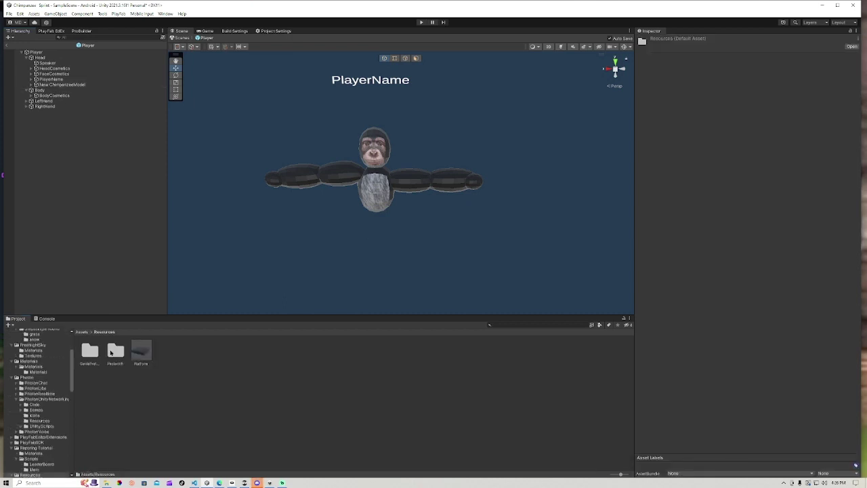
{"action": "double_click", "coordinate": [117, 349]}
Create an empty object in the Player prefab and name it Player Collider.
{"action": "left_click", "coordinate": [61, 200]}
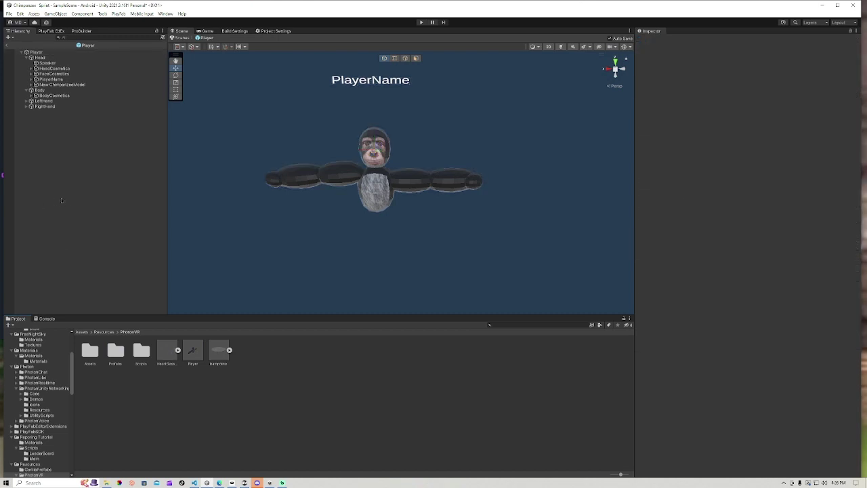
{"action": "right_click", "coordinate": [53, 143]}
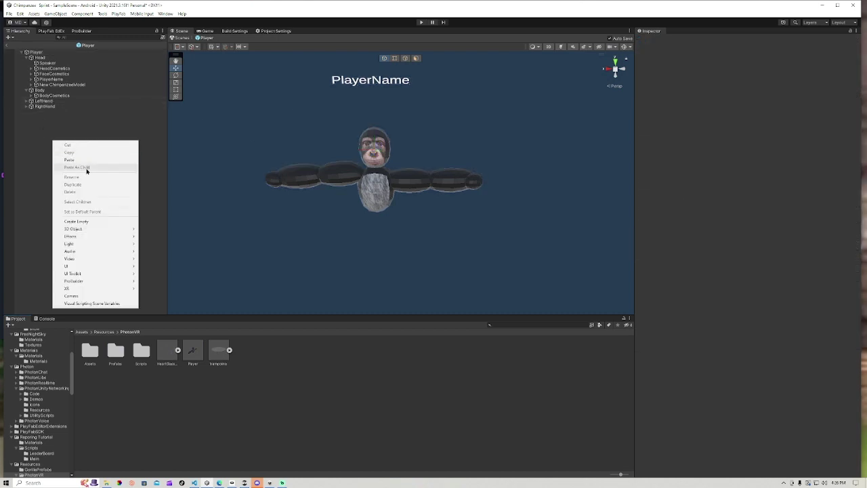
{"action": "left_click", "coordinate": [82, 222]}
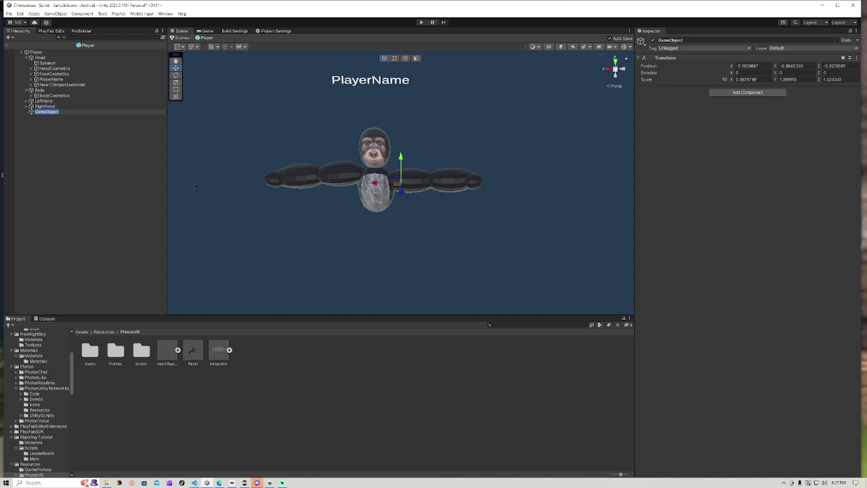
{"action": "type", "text": "Collider"}
{"action": "left_click", "coordinate": [44, 174]}
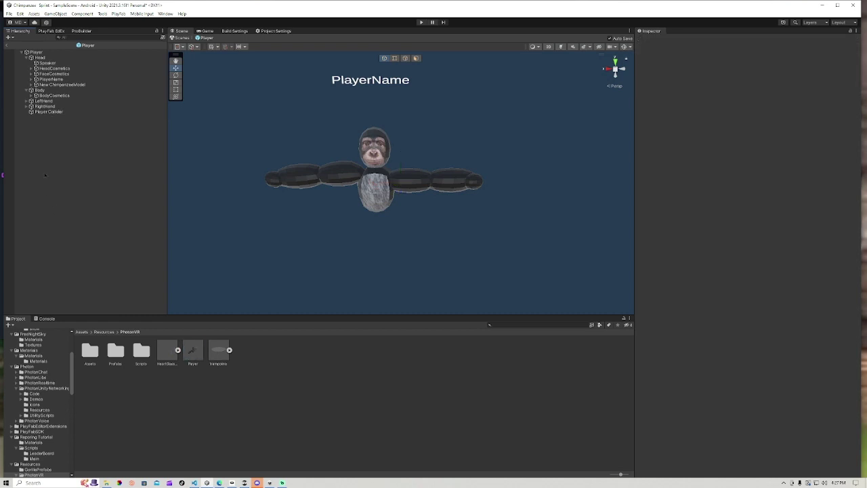
Leave and reopen the Player prefab, and add a 3D sphere to it.
{"action": "left_click", "coordinate": [7, 45]}
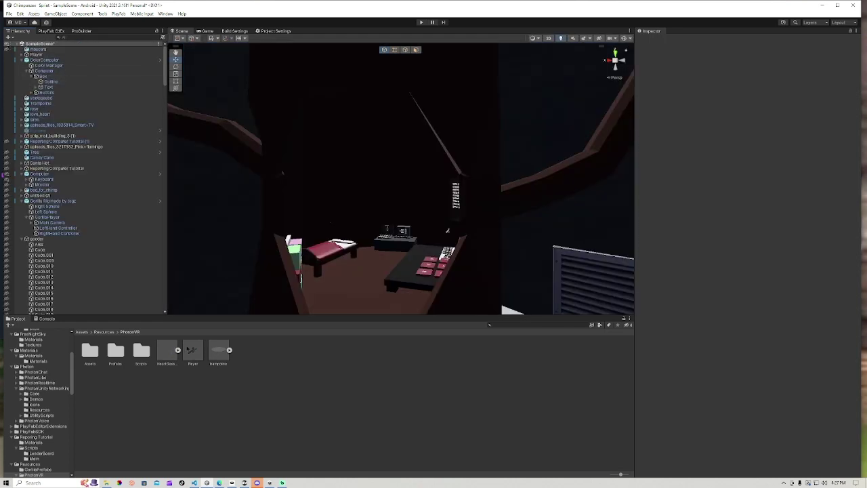
{"action": "double_click", "coordinate": [193, 349]}
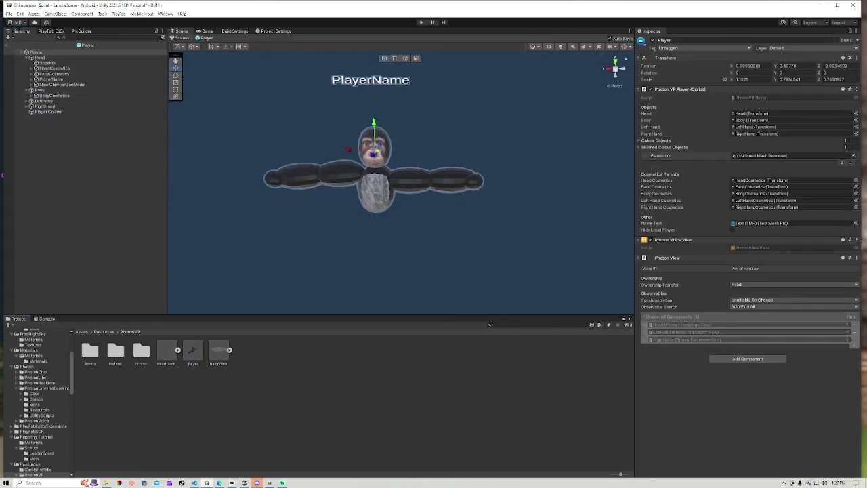
{"action": "left_click", "coordinate": [9, 37]}
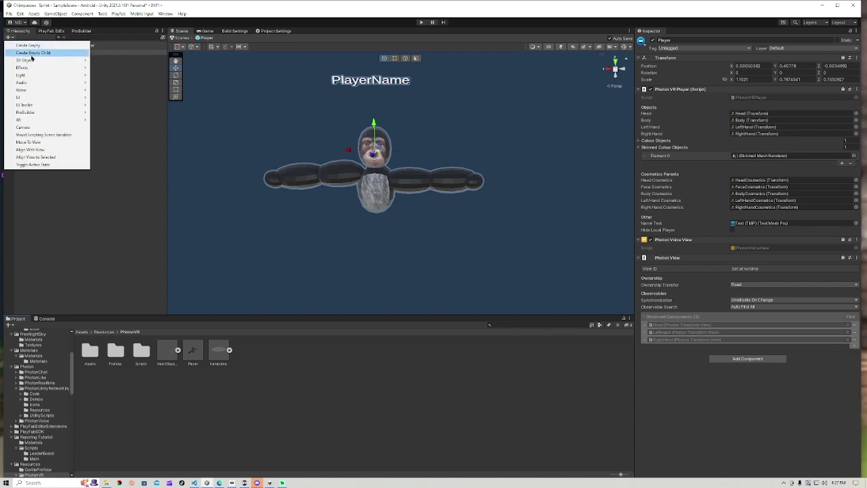
{"action": "mouse_move", "coordinate": [31, 61]}
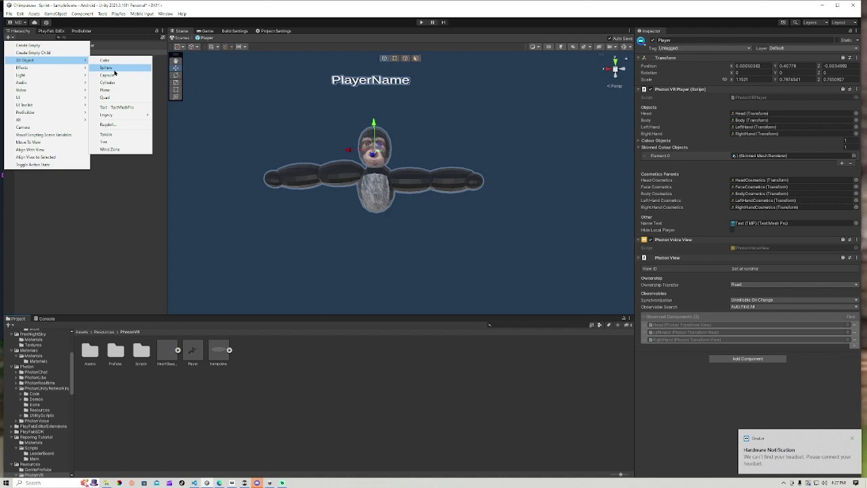
{"action": "left_click", "coordinate": [114, 71]}
{"action": "left_click_drag", "start_coordinate": [298, 114], "coordinate": [194, 99], "text": "alt"}
{"action": "scroll", "coordinate": [194, 99], "scroll_direction": "down", "scroll_amount": 4}
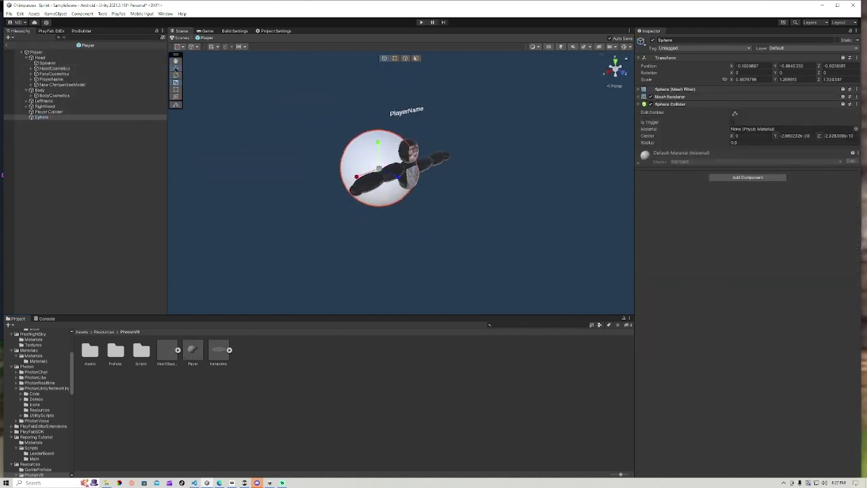
Shrink the sphere to a scale of about 0.22 × 0.33 × 0.34 and bring it near the chimp's head.
{"action": "left_click_drag", "start_coordinate": [399, 177], "coordinate": [395, 103]}
{"action": "key", "text": "w"}
{"action": "right_click_drag", "start_coordinate": [395, 104], "coordinate": [299, 113]}
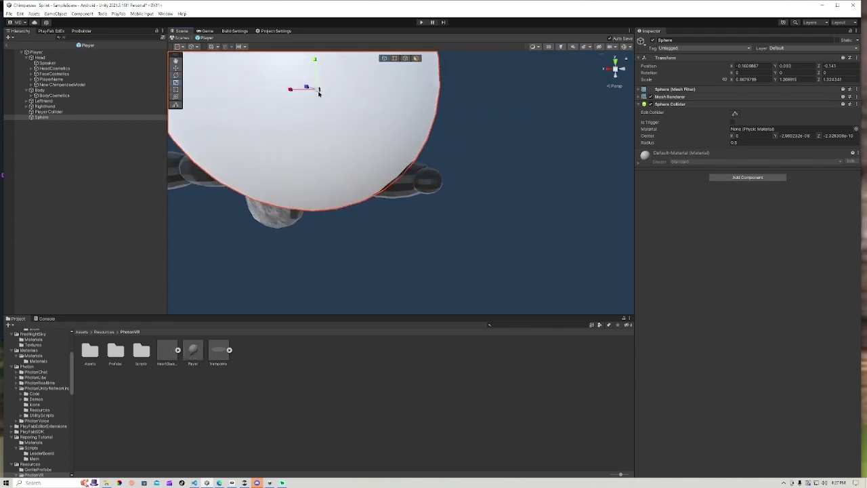
{"action": "mouse_move", "coordinate": [319, 92]}
{"action": "left_mouse_down"}
{"action": "mouse_move", "coordinate": [274, 80]}
{"action": "mouse_move", "coordinate": [302, 82]}
{"action": "mouse_move", "coordinate": [314, 71]}
{"action": "mouse_move", "coordinate": [314, 80]}
{"action": "left_mouse_up"}
{"action": "key", "text": "w"}
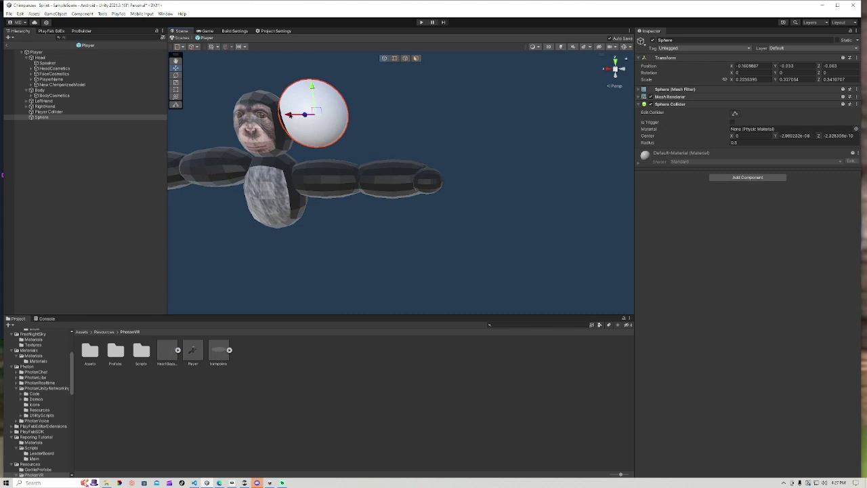
Move the sphere over the chimp's head, to about X -0.018, Y -0.09, Z 0.039.
{"action": "left_click_drag", "start_coordinate": [291, 116], "coordinate": [248, 117]}
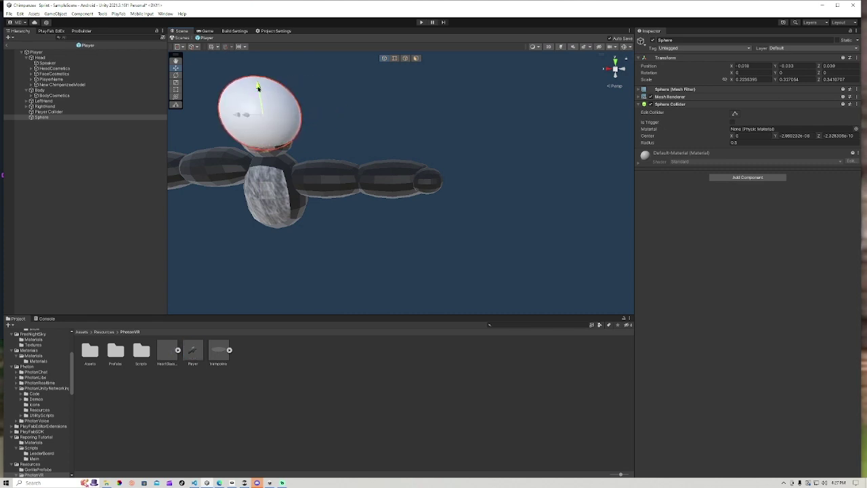
{"action": "left_click_drag", "start_coordinate": [261, 88], "coordinate": [258, 107]}
{"action": "key", "text": "d"}
{"action": "right_click_drag", "start_coordinate": [257, 107], "coordinate": [200, 90]}
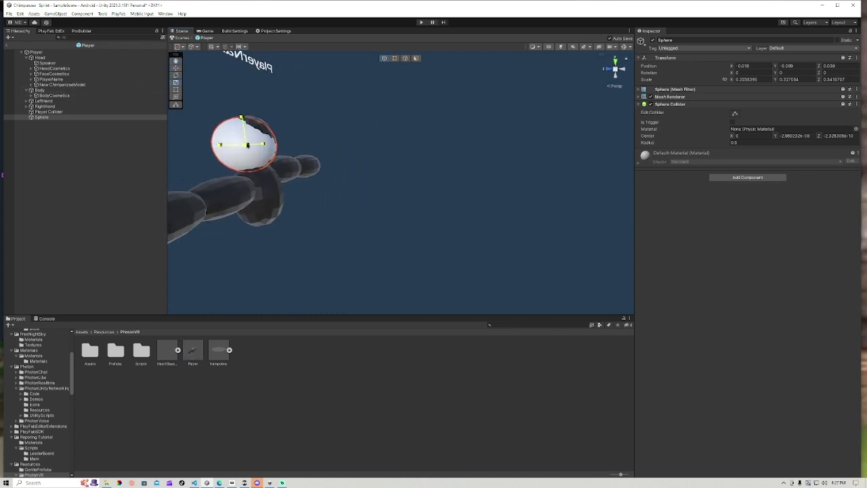
Enlarge the head sphere to a scale of about 0.24 × 0.35 × 0.37 and shift it to about Z -0.004.
{"action": "left_click_drag", "start_coordinate": [247, 145], "coordinate": [228, 145]}
{"action": "left_click", "coordinate": [177, 69]}
{"action": "key", "text": "a"}
{"action": "right_click_drag", "start_coordinate": [228, 145], "coordinate": [427, 153]}
{"action": "key", "text": "s"}
{"action": "key", "text": "a"}
{"action": "left_click_drag", "start_coordinate": [486, 153], "coordinate": [486, 149]}
{"action": "right_click_drag", "start_coordinate": [486, 149], "coordinate": [423, 133]}
{"action": "key", "text": "d"}
{"action": "key", "text": "w"}
{"action": "key", "text": "s"}
{"action": "key", "text": "d"}
{"action": "key", "text": "w"}
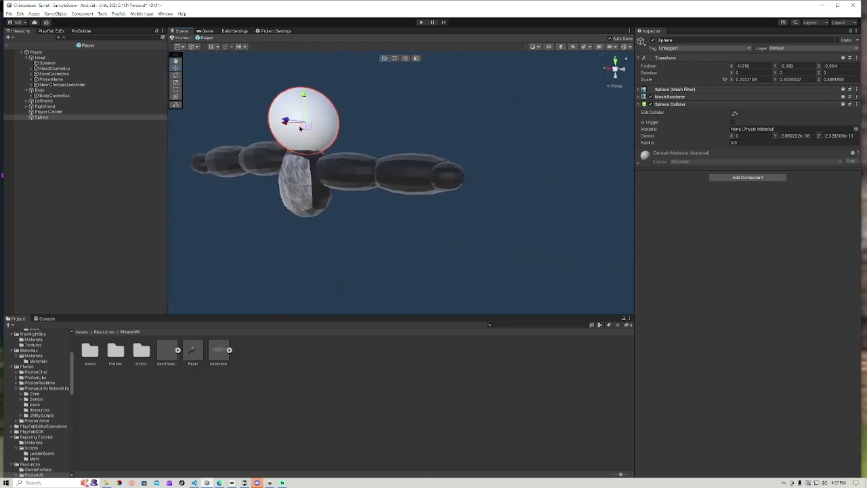
Shift the head sphere to about Z 0.011 and enlarge it to a scale of about 0.25 × 0.37 × 0.39.
{"action": "left_click_drag", "start_coordinate": [284, 121], "coordinate": [282, 120]}
{"action": "key", "text": "a"}
{"action": "right_click_drag", "start_coordinate": [298, 124], "coordinate": [328, 128]}
{"action": "key", "text": "s"}
{"action": "key", "text": "d"}
{"action": "key", "text": "w"}
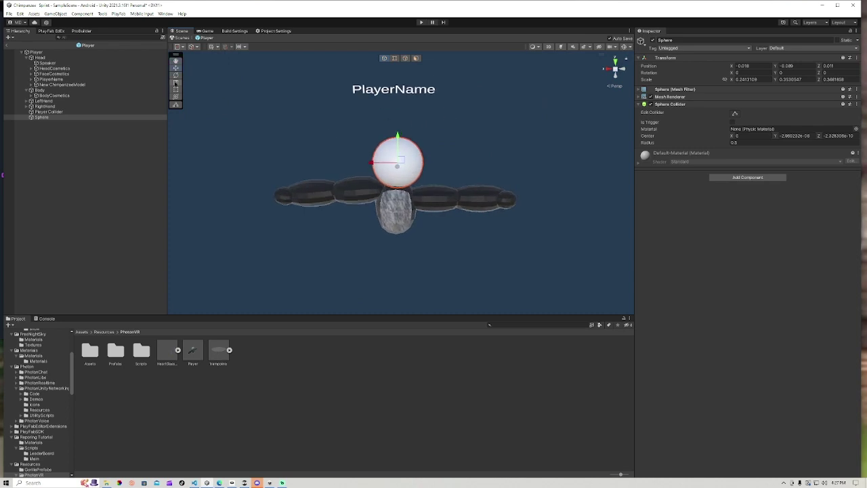
{"action": "left_click_drag", "start_coordinate": [396, 162], "coordinate": [395, 161]}
{"action": "right_click_drag", "start_coordinate": [395, 161], "coordinate": [399, 163]}
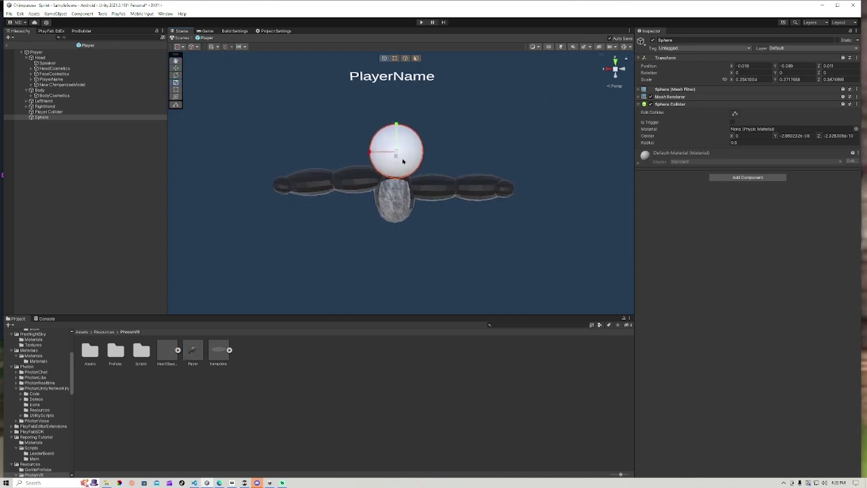
Duplicate the head sphere, lower the copy over the torso to about Y -0.489, and set its vertical scale to about 0.41.
{"action": "key", "text": "ctrl+d"}
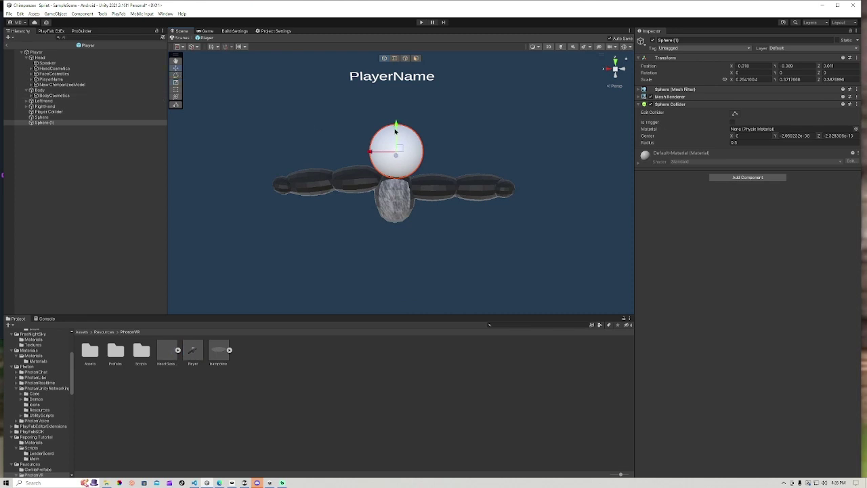
{"action": "left_click_drag", "start_coordinate": [395, 131], "coordinate": [396, 183]}
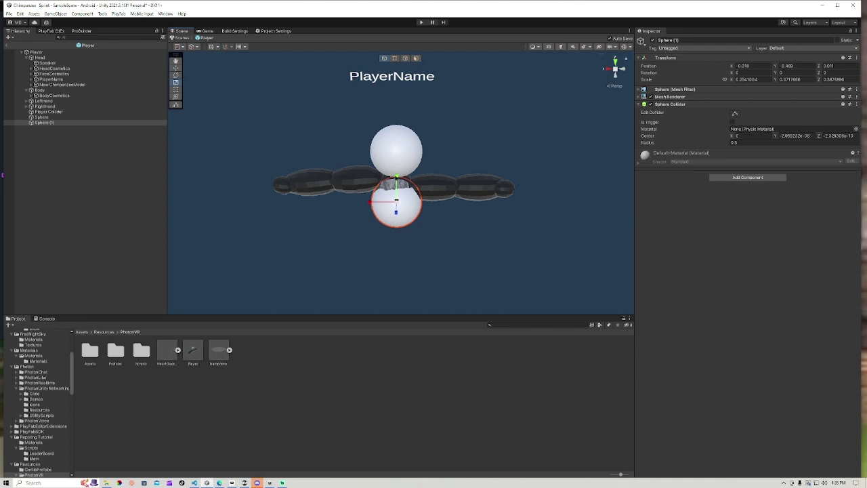
{"action": "left_click_drag", "start_coordinate": [396, 178], "coordinate": [392, 163]}
{"action": "right_click_drag", "start_coordinate": [392, 164], "coordinate": [414, 183]}
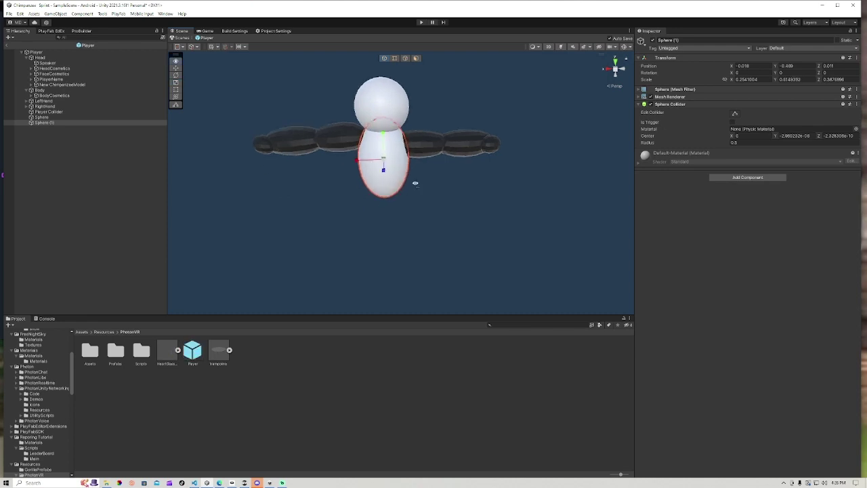
{"action": "scroll", "coordinate": [379, 181], "scroll_direction": "up", "scroll_amount": 8}
{"action": "left_click_drag", "start_coordinate": [315, 82], "coordinate": [318, 87]}
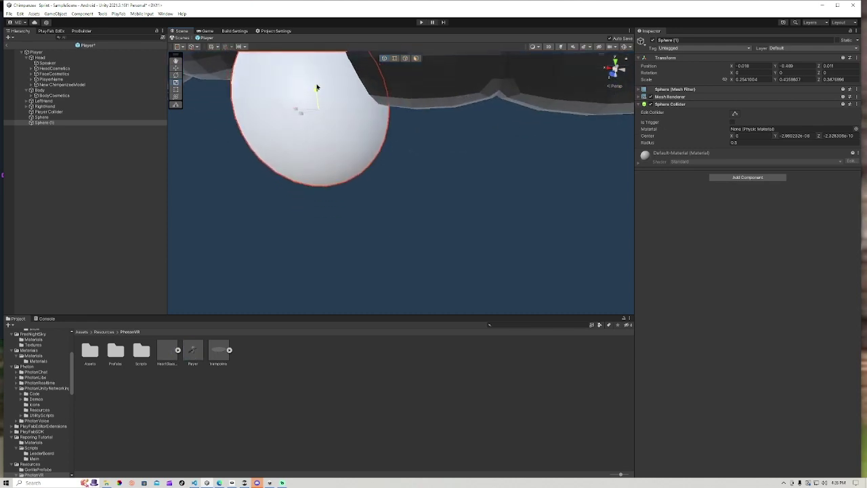
{"action": "scroll", "coordinate": [318, 87], "scroll_direction": "down", "scroll_amount": 4}
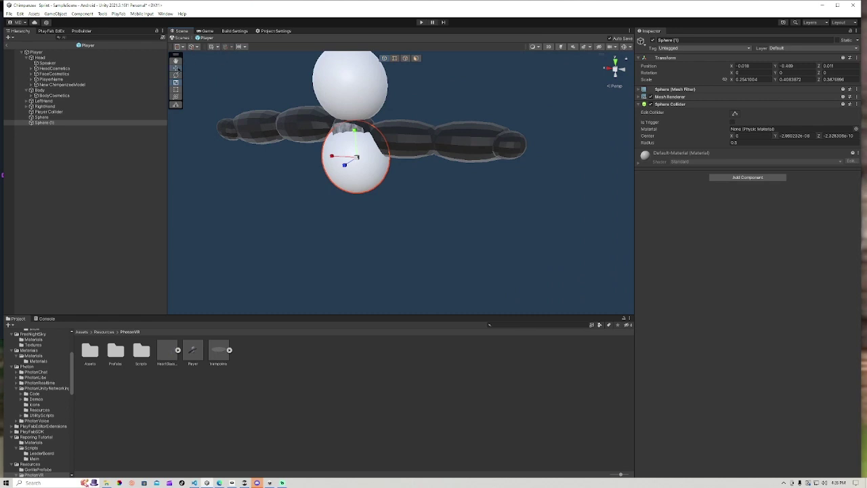
Raise the torso sphere and stretch it downward to cover the body, to about Y -0.414 with a vertical scale of about 0.46.
{"action": "left_click", "coordinate": [177, 68]}
{"action": "left_click_drag", "start_coordinate": [355, 129], "coordinate": [350, 114]}
{"action": "right_click_drag", "start_coordinate": [346, 125], "coordinate": [326, 57]}
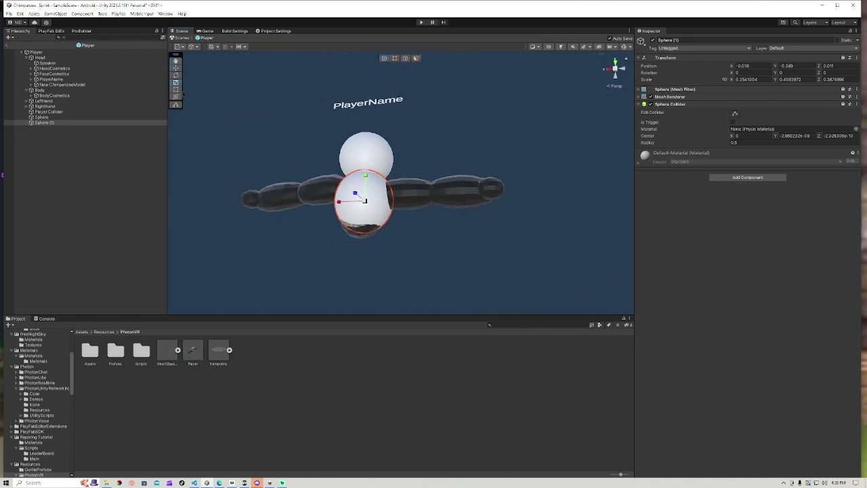
{"action": "left_click", "coordinate": [180, 90]}
{"action": "right_click_drag", "start_coordinate": [385, 207], "coordinate": [386, 213]}
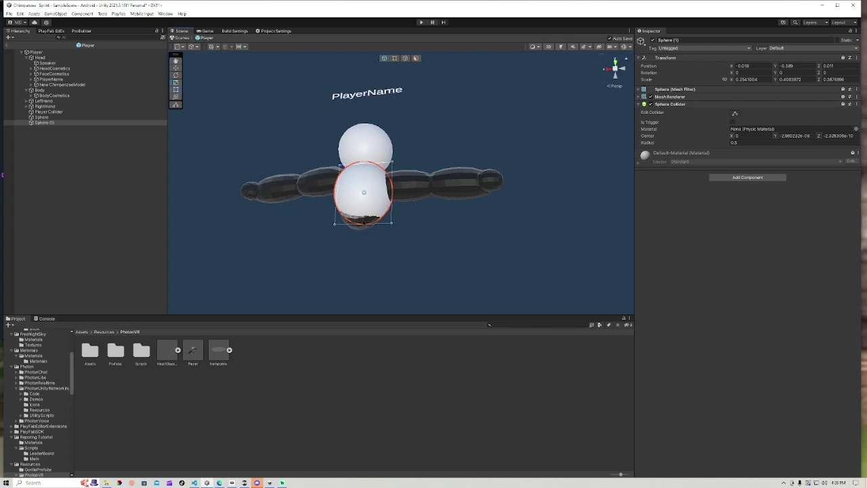
{"action": "left_click_drag", "start_coordinate": [363, 222], "coordinate": [363, 232]}
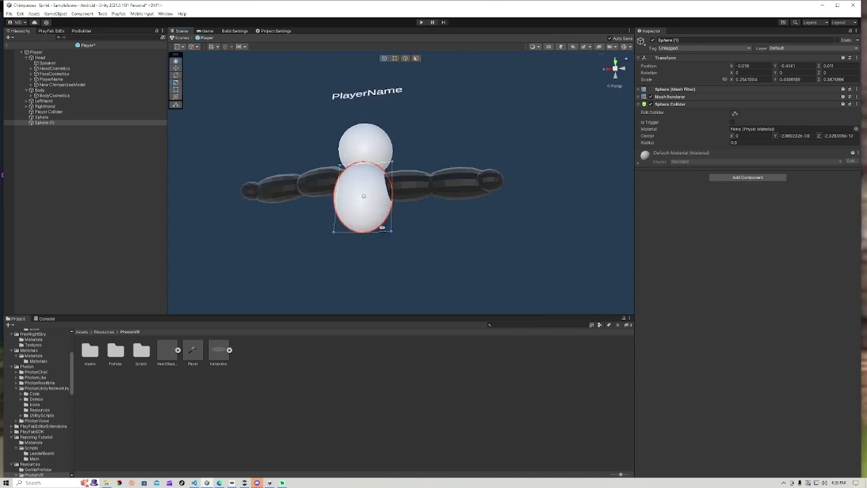
{"action": "right_click_drag", "start_coordinate": [363, 232], "coordinate": [420, 264]}
{"action": "scroll", "coordinate": [420, 264], "scroll_direction": "down", "scroll_amount": 3}
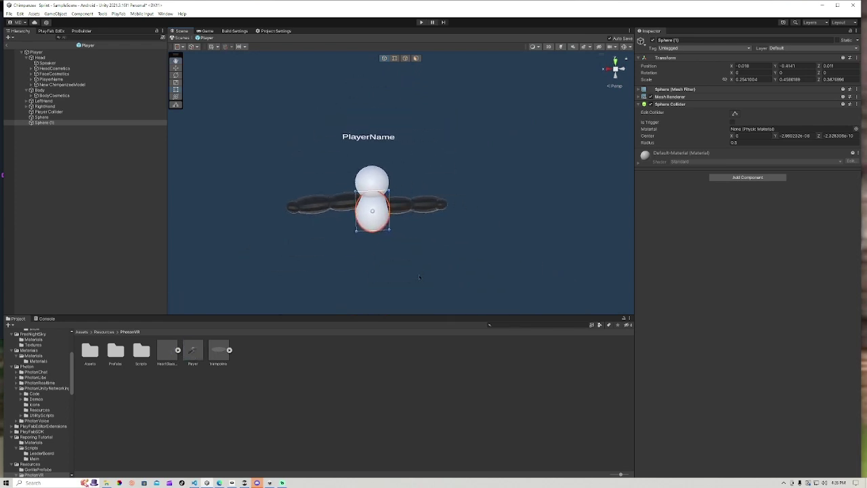
Duplicate the torso sphere and move the copy over the upper part of one arm, to about X -0.20, Y -0.31.
{"action": "key", "text": "ctrl+d"}
{"action": "key", "text": "w"}
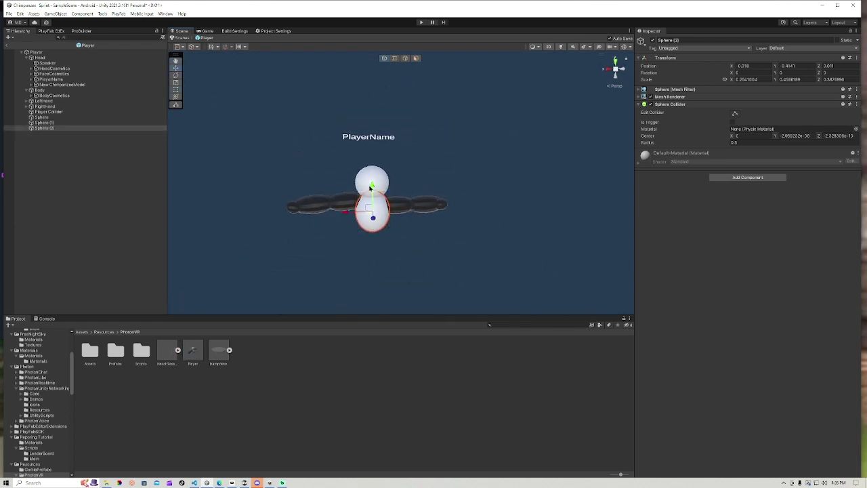
{"action": "left_click_drag", "start_coordinate": [371, 186], "coordinate": [371, 177]}
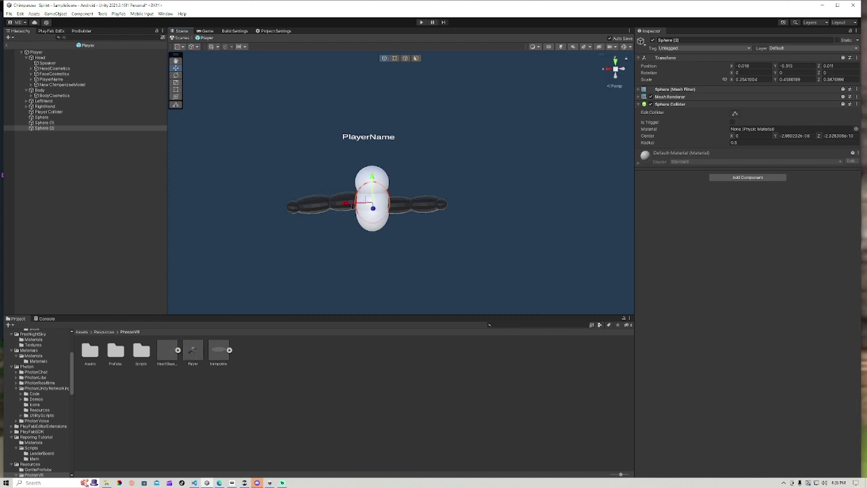
{"action": "left_click_drag", "start_coordinate": [347, 203], "coordinate": [374, 207]}
{"action": "key", "text": "f"}
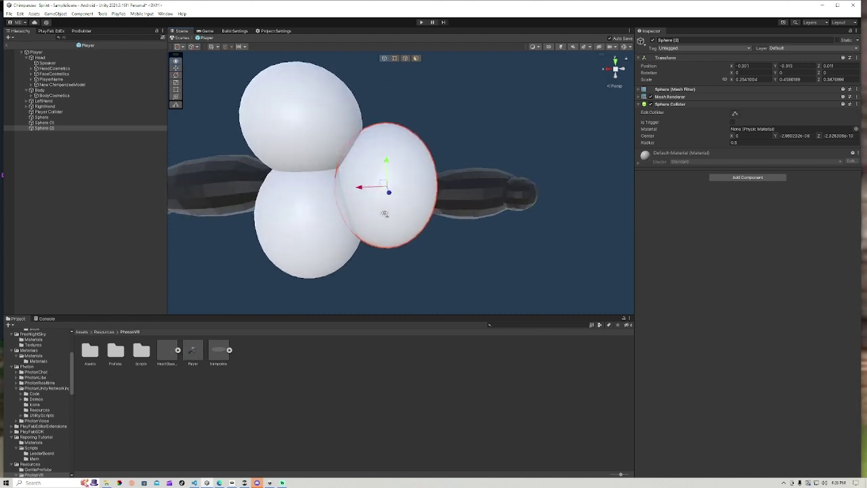
Flatten the upper-arm sphere to the arm's thickness, with a vertical scale of about 0.25 at about Y -0.348.
{"action": "key", "text": "t"}
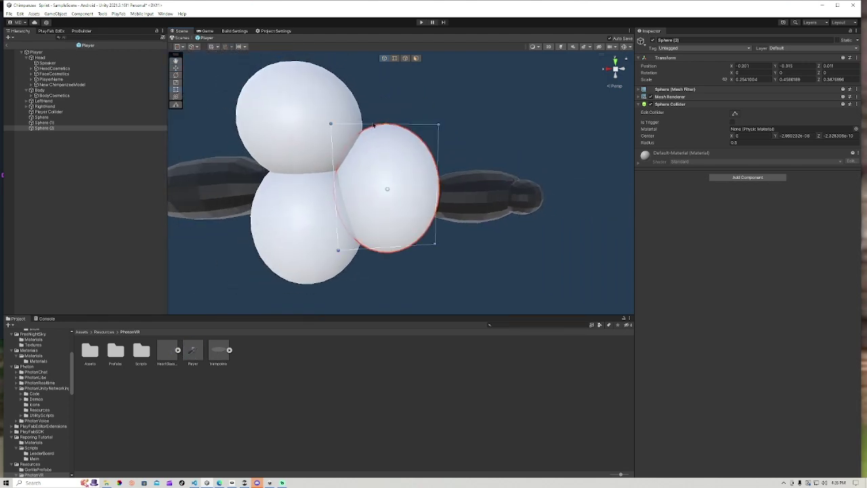
{"action": "left_click_drag", "start_coordinate": [372, 125], "coordinate": [377, 164]}
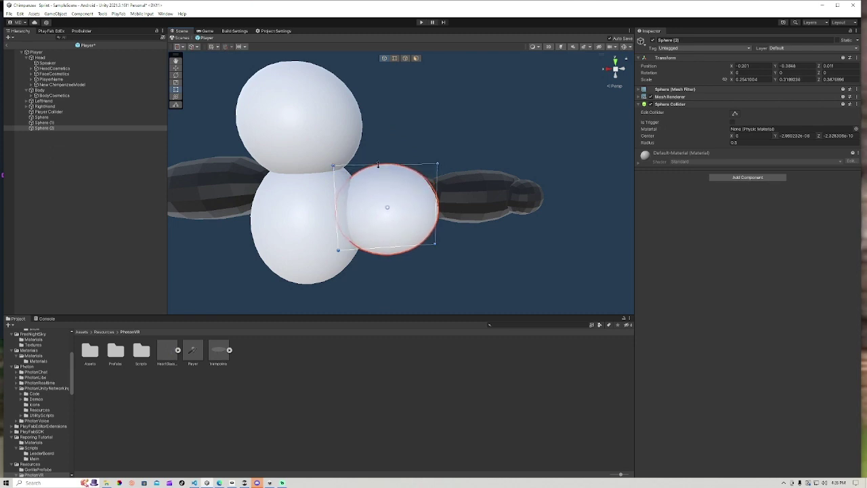
{"action": "left_click_drag", "start_coordinate": [399, 248], "coordinate": [402, 227]}
{"action": "right_click_drag", "start_coordinate": [403, 229], "coordinate": [374, 219]}
{"action": "scroll", "coordinate": [373, 219], "scroll_direction": "down", "scroll_amount": 4}
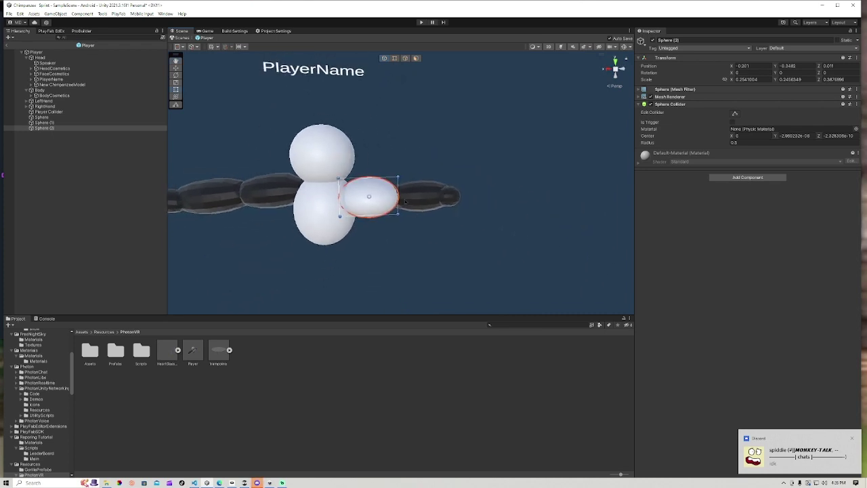
Widen the upper-arm sphere along the arm to an X scale of about 0.28, at about X -0.213.
{"action": "mouse_move", "coordinate": [397, 196]}
{"action": "left_mouse_down"}
{"action": "mouse_move", "coordinate": [472, 197]}
{"action": "mouse_move", "coordinate": [403, 196]}
{"action": "left_mouse_up"}
{"action": "right_click_drag", "start_coordinate": [408, 194], "coordinate": [361, 187]}
{"action": "left_click_drag", "start_coordinate": [361, 188], "coordinate": [119, 208], "text": "alt"}
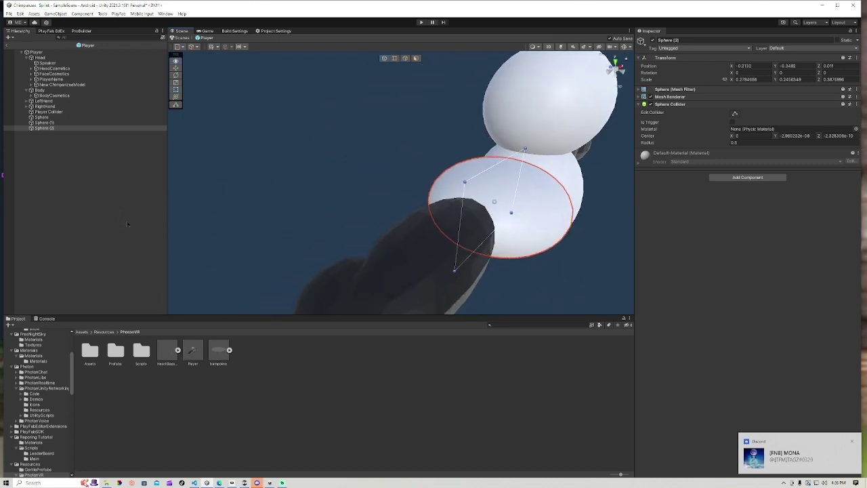
{"action": "right_click_drag", "start_coordinate": [127, 224], "coordinate": [322, 193]}
{"action": "key", "text": "s"}
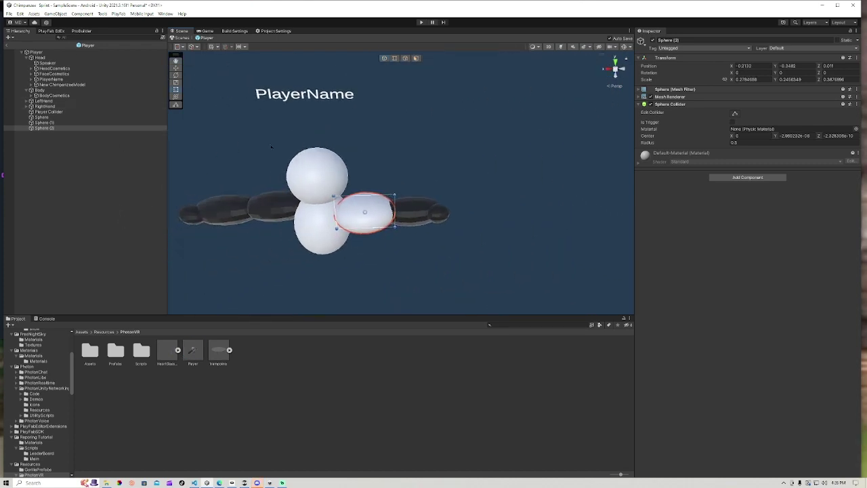
Duplicate the upper-arm sphere and move the copy outward over the forearm.
{"action": "key", "text": "ctrl+d"}
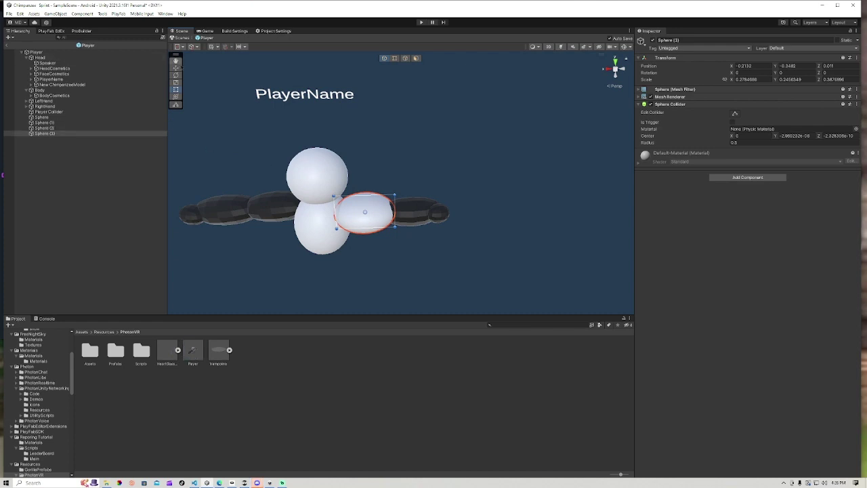
{"action": "key", "text": "w"}
{"action": "key", "text": "Delete"}
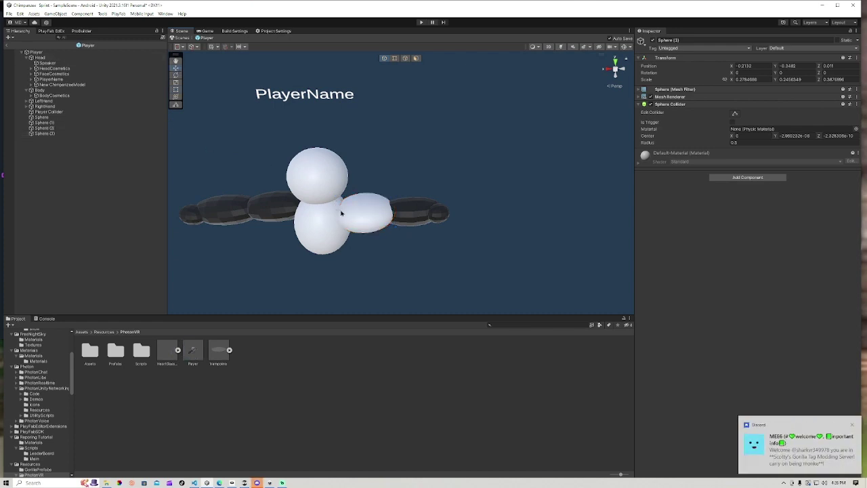
{"action": "key", "text": "ctrl+z"}
{"action": "left_click_drag", "start_coordinate": [340, 213], "coordinate": [415, 212]}
Duplicate the forearm sphere and resize the copy into a narrower sphere covering the hand.
{"action": "key", "text": "ctrl+d"}
{"action": "key", "text": "t"}
{"action": "right_click_drag", "start_coordinate": [415, 212], "coordinate": [385, 178]}
{"action": "left_click_drag", "start_coordinate": [386, 178], "coordinate": [395, 178]}
{"action": "right_click_drag", "start_coordinate": [395, 178], "coordinate": [318, 183]}
{"action": "left_click_drag", "start_coordinate": [422, 187], "coordinate": [390, 187]}
{"action": "left_click_drag", "start_coordinate": [326, 184], "coordinate": [576, 216]}
Duplicate the upper-arm and forearm spheres together and move the copies onto the opposite arm, at about Y -0.296.
{"action": "left_click", "coordinate": [312, 140]}
{"action": "left_click", "coordinate": [415, 147]}
{"action": "left_click", "coordinate": [445, 148], "text": "shift"}
{"action": "key", "text": "ctrl+d"}
{"action": "key", "text": "w"}
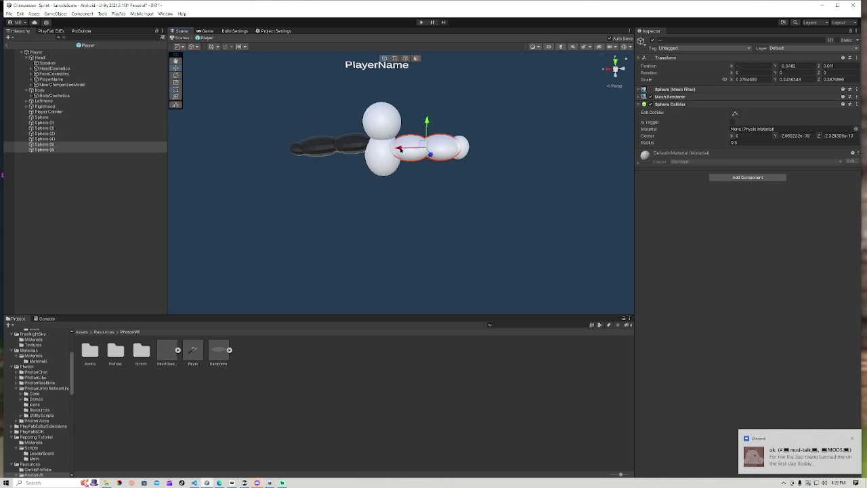
{"action": "left_click_drag", "start_coordinate": [402, 149], "coordinate": [334, 123]}
{"action": "left_click_drag", "start_coordinate": [334, 123], "coordinate": [663, 120], "text": "alt"}
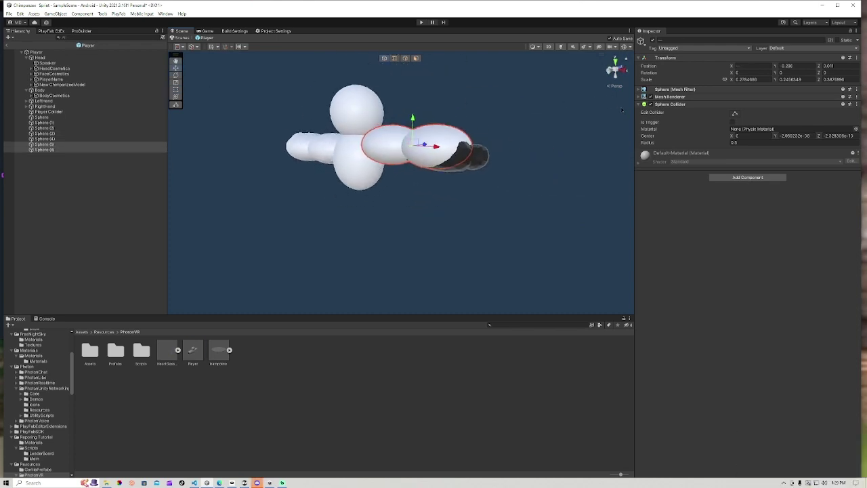
{"action": "key", "text": "ctrl+d"}
{"action": "left_click_drag", "start_coordinate": [413, 122], "coordinate": [413, 120]}
{"action": "left_click", "coordinate": [122, 156]}
{"action": "left_click_drag", "start_coordinate": [462, 147], "coordinate": [482, 147]}
{"action": "left_click", "coordinate": [405, 141]}
{"action": "left_click_drag", "start_coordinate": [401, 144], "coordinate": [520, 135]}
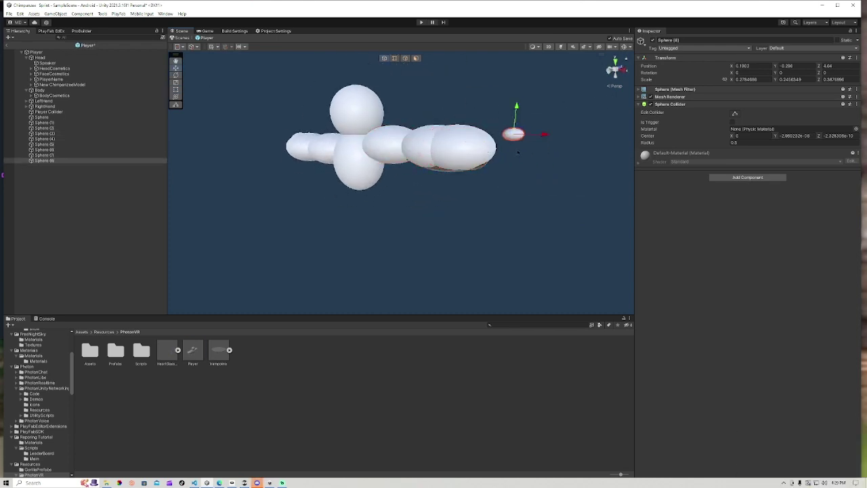
{"action": "key", "text": "ctrl+z"}
{"action": "key", "text": "ctrl+z"}
{"action": "key", "text": "ctrl+z"}
{"action": "key", "text": "ctrl+z"}
{"action": "key", "text": "ctrl+z"}
{"action": "key", "text": "ctrl+z"}
Duplicate the opposite arm's outer sphere and place the copy over the hand at that arm's end.
{"action": "left_click", "coordinate": [444, 147]}
{"action": "key", "text": "ctrl+d"}
{"action": "left_click_drag", "start_coordinate": [444, 147], "coordinate": [325, 180]}
{"action": "scroll", "coordinate": [398, 157], "scroll_direction": "down", "scroll_amount": 3}
{"action": "left_click", "coordinate": [465, 102]}
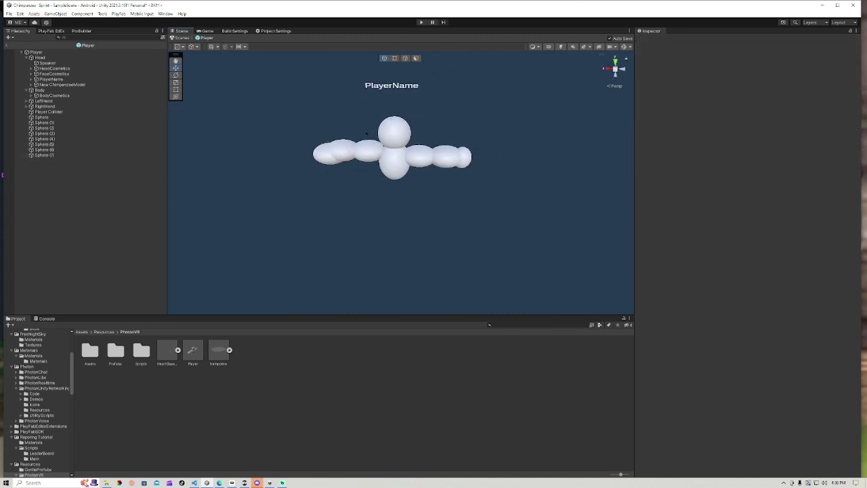
{"action": "right_click_drag", "start_coordinate": [399, 131], "coordinate": [420, 121]}
{"action": "key", "text": "w"}
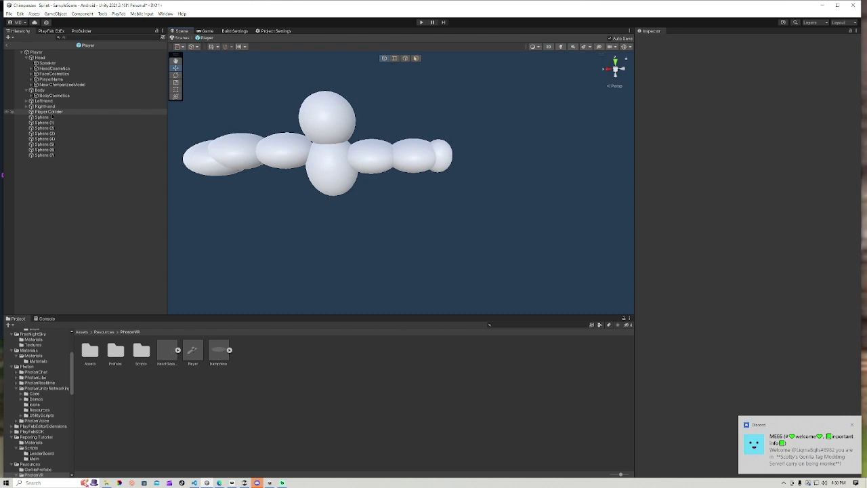
Select all eight spheres, from Sphere to Sphere (7), and remove their Sphere Collider component.
{"action": "left_click", "coordinate": [63, 117]}
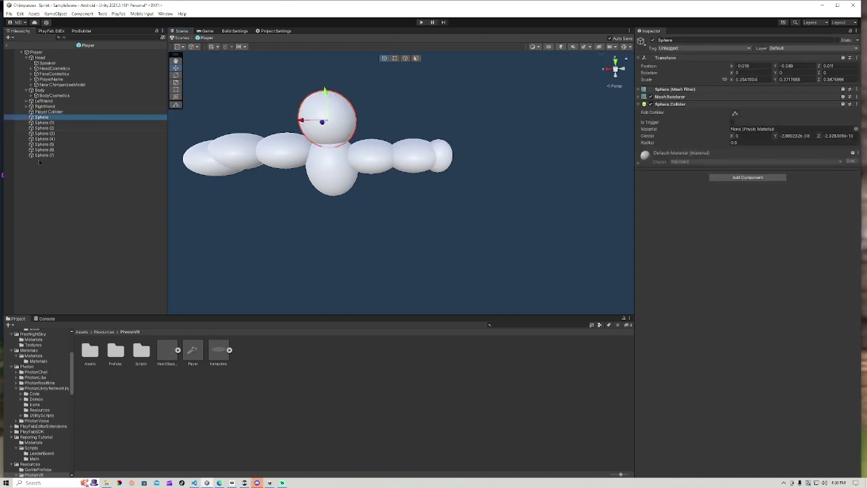
{"action": "left_click", "coordinate": [89, 156], "text": "shift"}
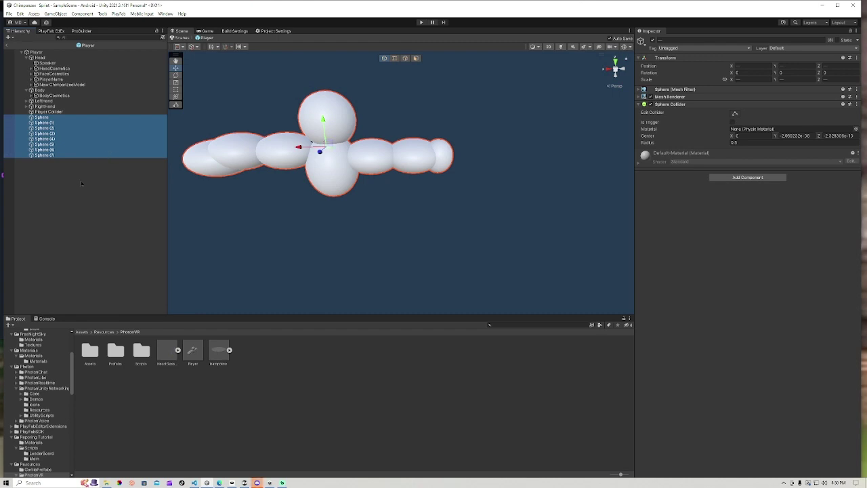
{"action": "left_click", "coordinate": [83, 183]}
{"action": "left_click", "coordinate": [70, 118]}
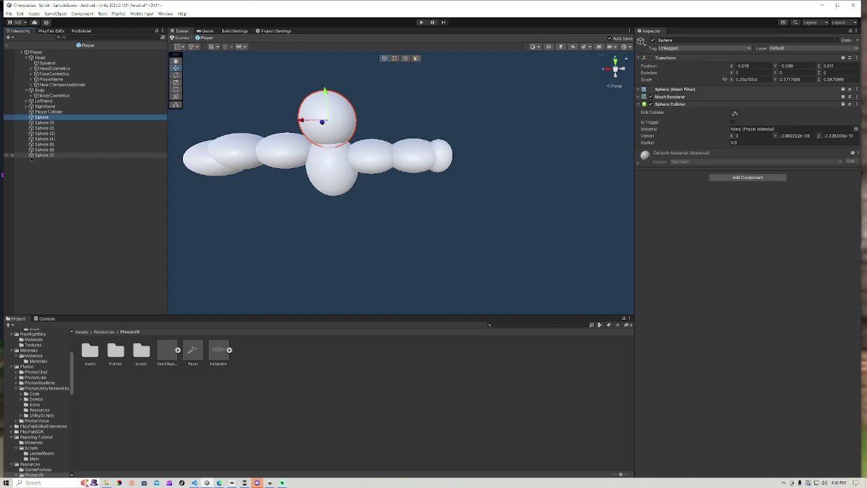
{"action": "left_click", "coordinate": [42, 155], "text": "shift"}
{"action": "mouse_move", "coordinate": [358, 149]}
{"action": "right_mouse_down"}
{"action": "mouse_move", "coordinate": [403, 150]}
{"action": "mouse_move", "coordinate": [358, 149]}
{"action": "right_mouse_up"}
{"action": "key", "text": "s"}
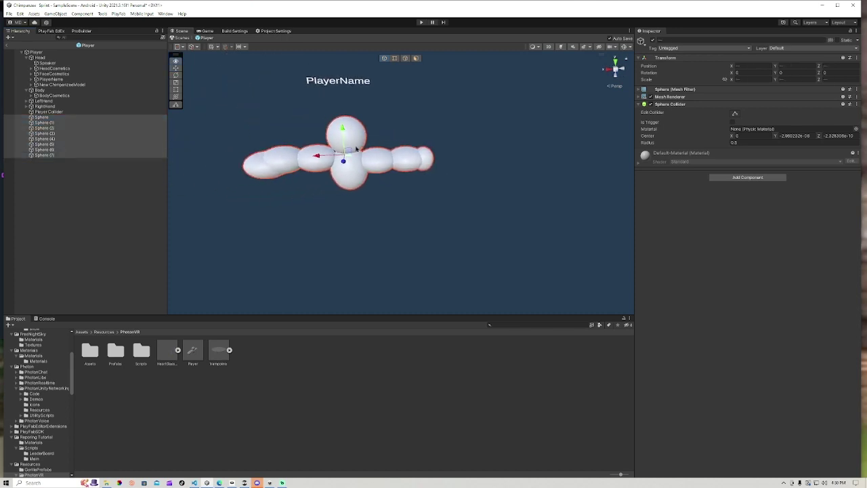
{"action": "right_click", "coordinate": [690, 106]}
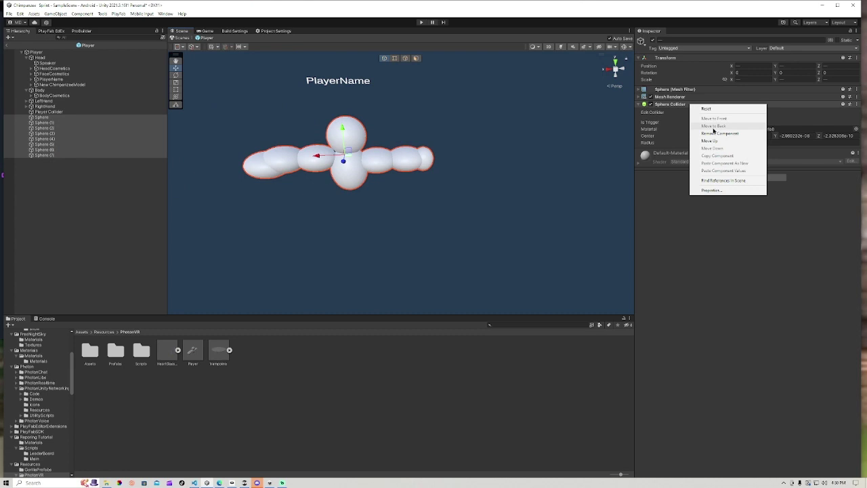
{"action": "left_click", "coordinate": [713, 133]}
Add a Mesh Collider component to all selected spheres, with Convex and Is Trigger enabled.
{"action": "left_click", "coordinate": [715, 130]}
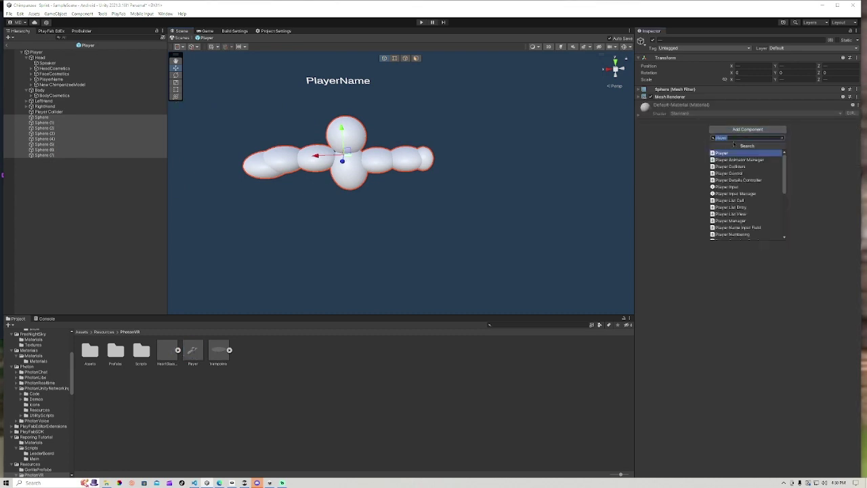
{"action": "type", "text": "Mesh"}
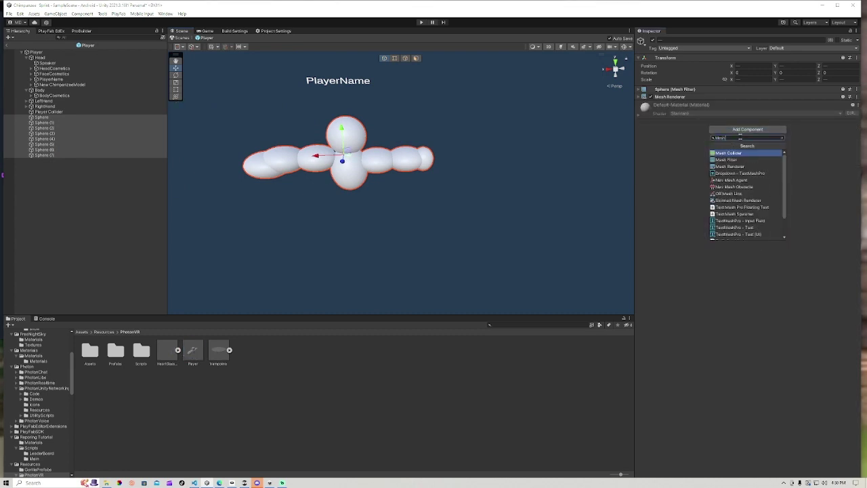
{"action": "left_click", "coordinate": [730, 155]}
{"action": "right_click_drag", "start_coordinate": [455, 142], "coordinate": [436, 143]}
{"action": "key", "text": "w"}
{"action": "key", "text": "s"}
{"action": "left_click_drag", "start_coordinate": [436, 143], "coordinate": [414, 141], "text": "alt"}
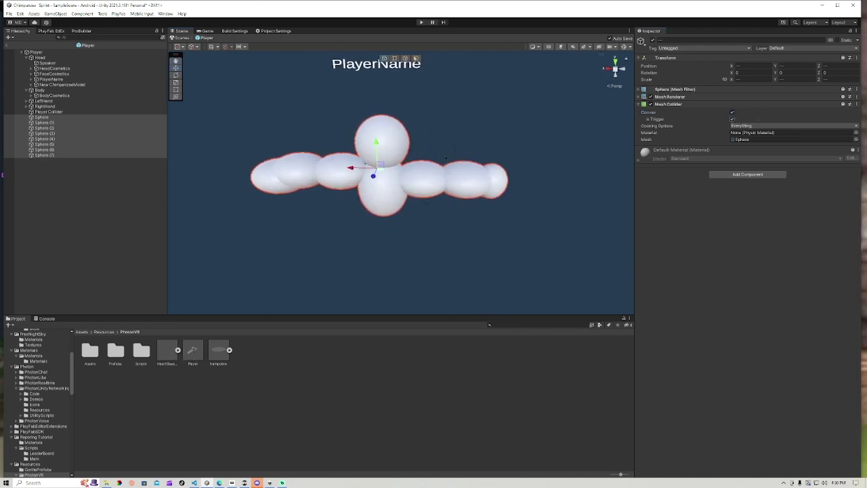
{"action": "scroll", "coordinate": [378, 159], "scroll_direction": "up", "scroll_amount": 4}
{"action": "scroll", "coordinate": [378, 157], "scroll_direction": "down", "scroll_amount": 2}
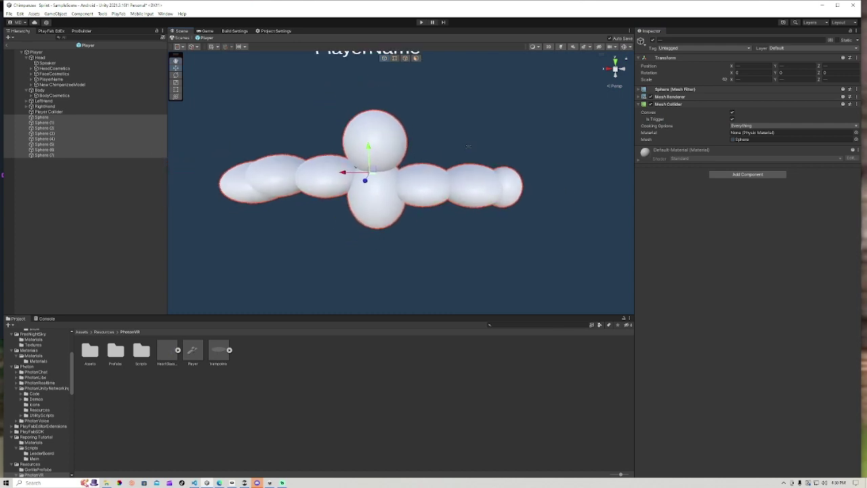
Select all eight spheres, from Sphere to Sphere (7), and add the Player Colliders script component to them.
{"action": "left_click", "coordinate": [444, 127]}
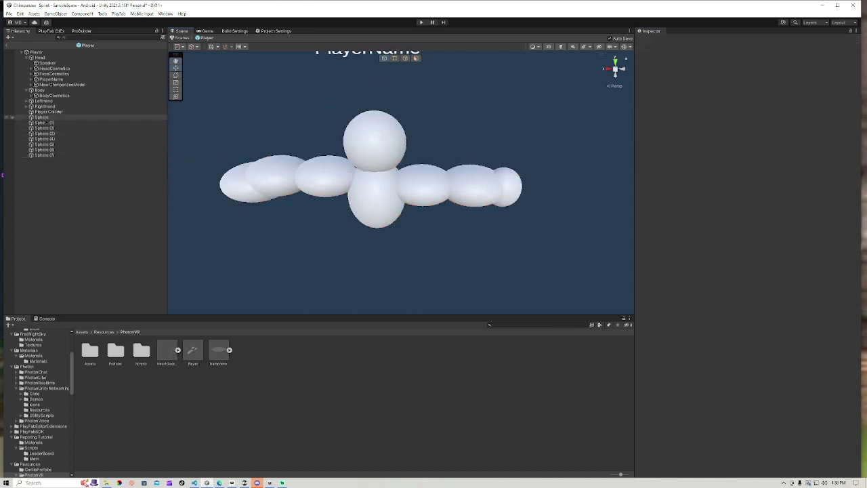
{"action": "left_click", "coordinate": [88, 117]}
{"action": "left_click", "coordinate": [126, 155], "text": "shift"}
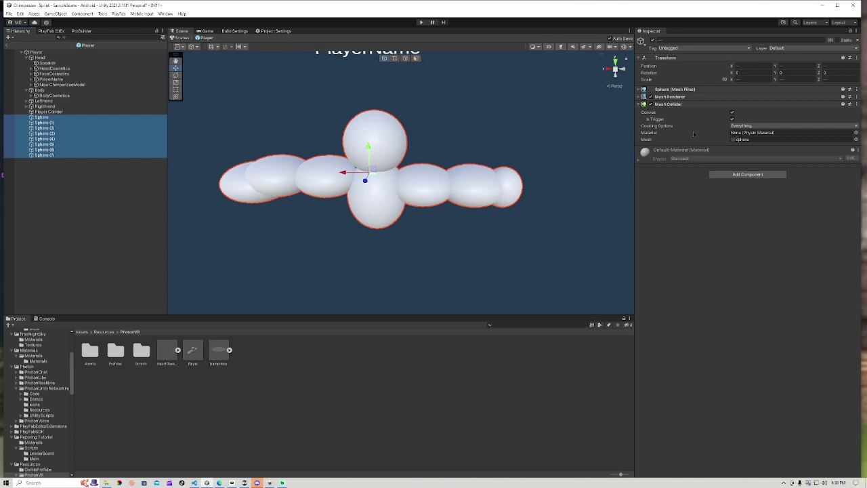
{"action": "left_click", "coordinate": [734, 175]}
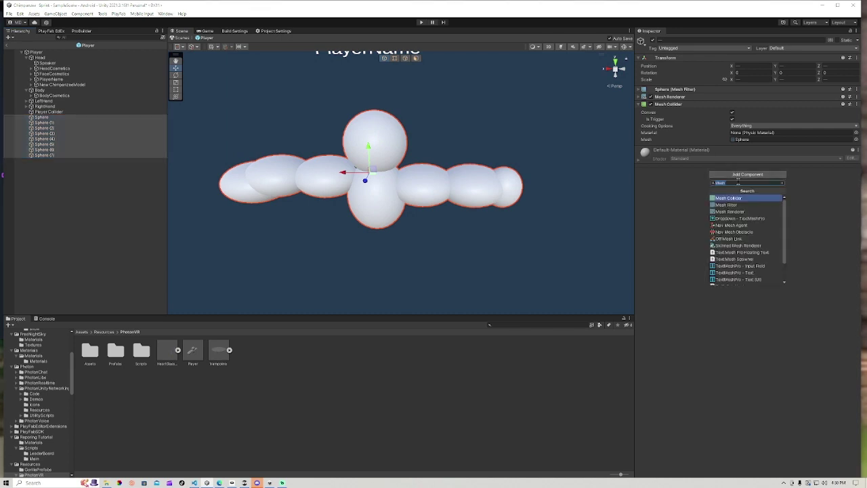
{"action": "type", "text": "Player"}
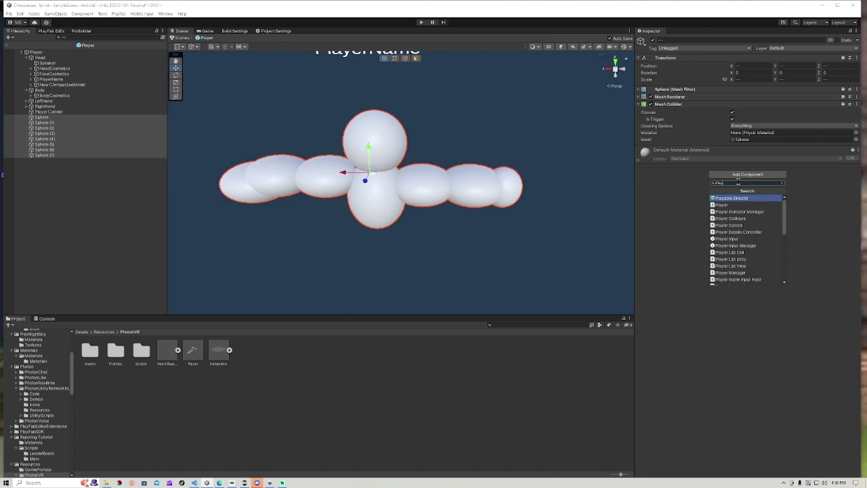
{"action": "type", "text": "s"}
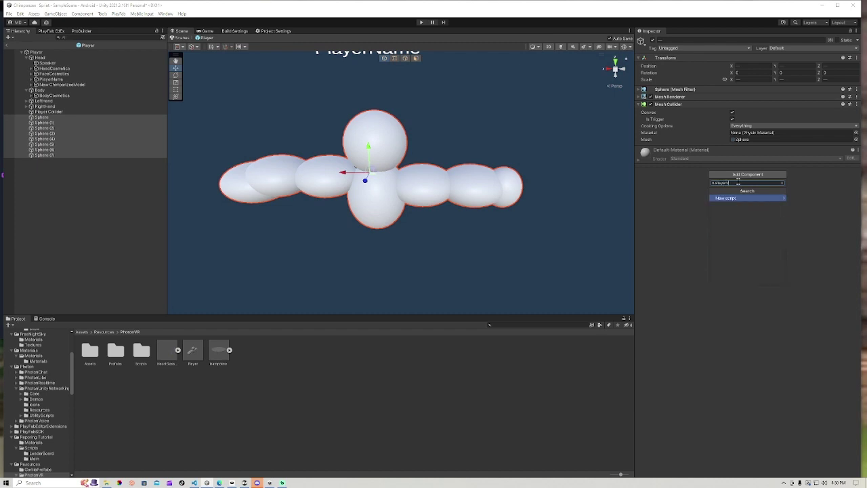
{"action": "key", "text": "BackSpace"}
{"action": "type", "text": "Collis"}
{"action": "key", "text": "BackSpace"}
{"action": "left_click", "coordinate": [761, 198]}
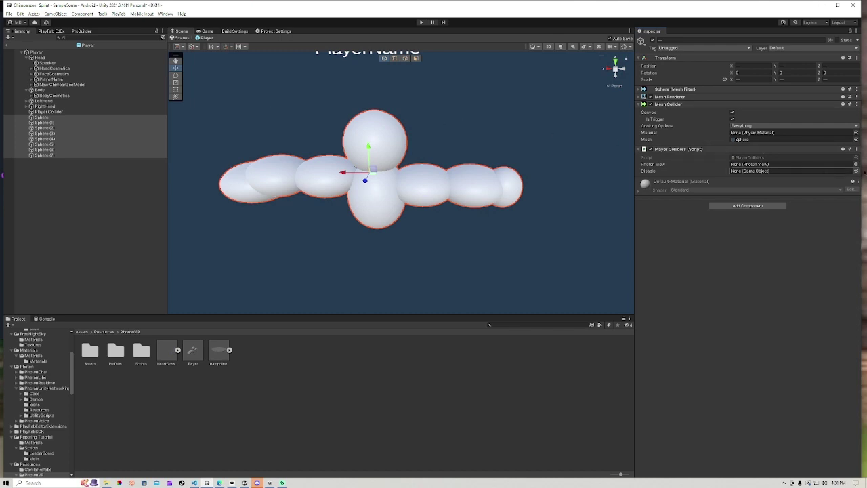
Assign Player as the Photon View of the Player Colliders script on all selected spheres.
{"action": "left_click", "coordinate": [855, 164]}
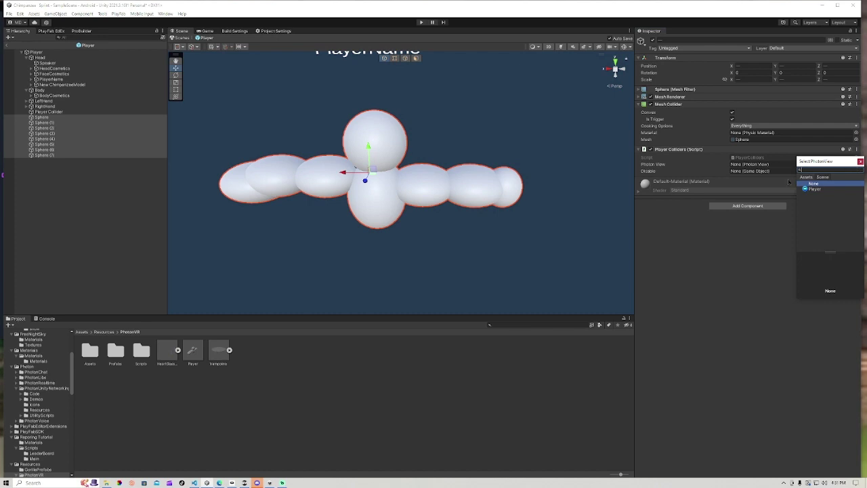
{"action": "left_click", "coordinate": [764, 228]}
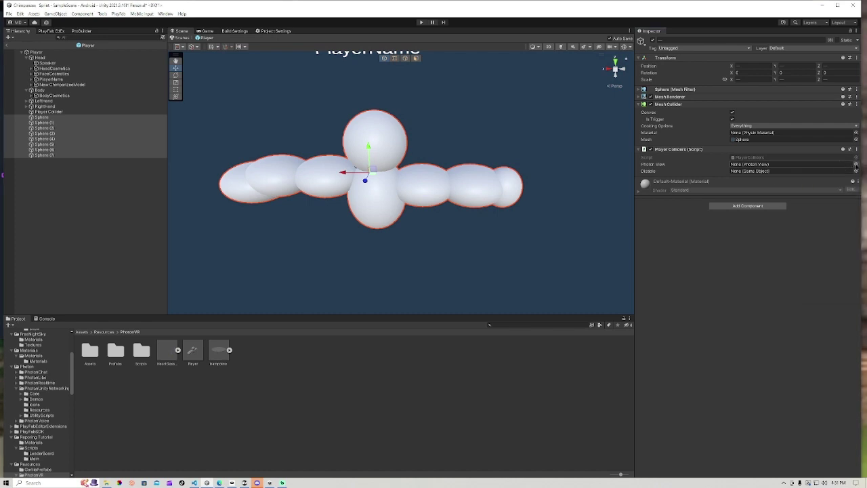
{"action": "left_click", "coordinate": [855, 165]}
{"action": "double_click", "coordinate": [813, 187]}
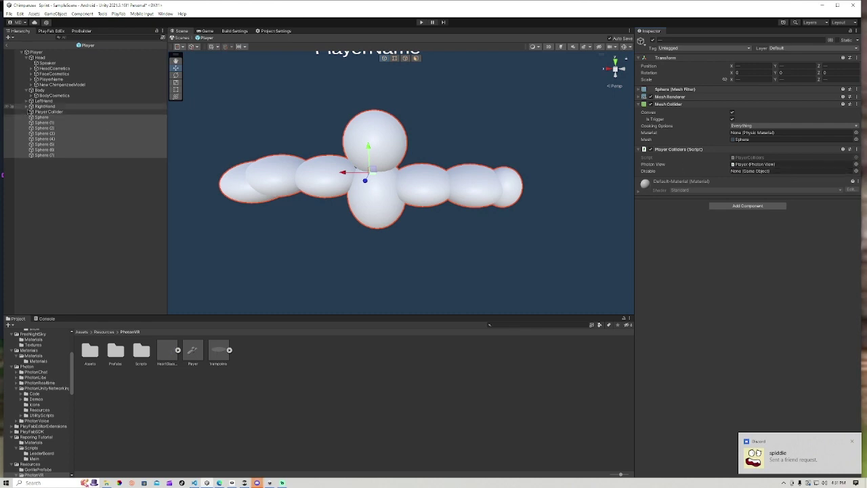
Make the eight selected spheres children of the Player Collider object.
{"action": "left_click", "coordinate": [46, 146]}
{"action": "left_click_drag", "start_coordinate": [46, 146], "coordinate": [217, 134]}
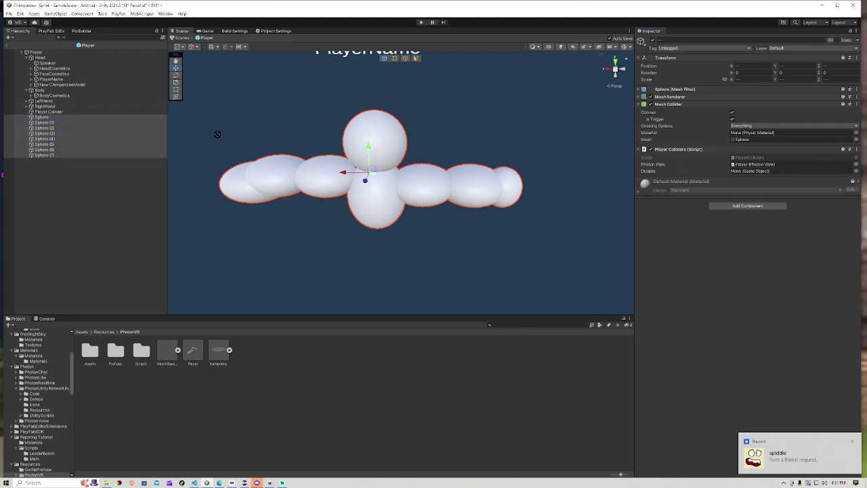
{"action": "left_click_drag", "start_coordinate": [340, 103], "coordinate": [60, 113]}
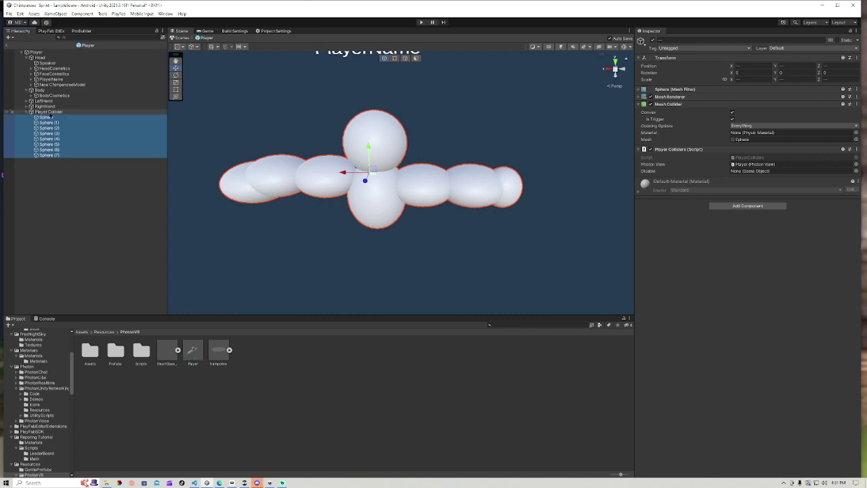
Select the eight spheres under Player Collider and assign the Player Collider object as their script's Disable reference.
{"action": "left_click", "coordinate": [88, 112]}
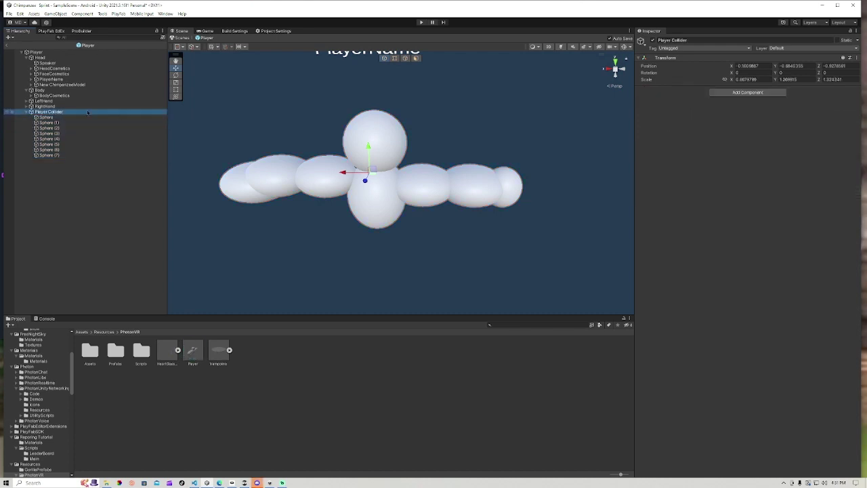
{"action": "left_click", "coordinate": [26, 112]}
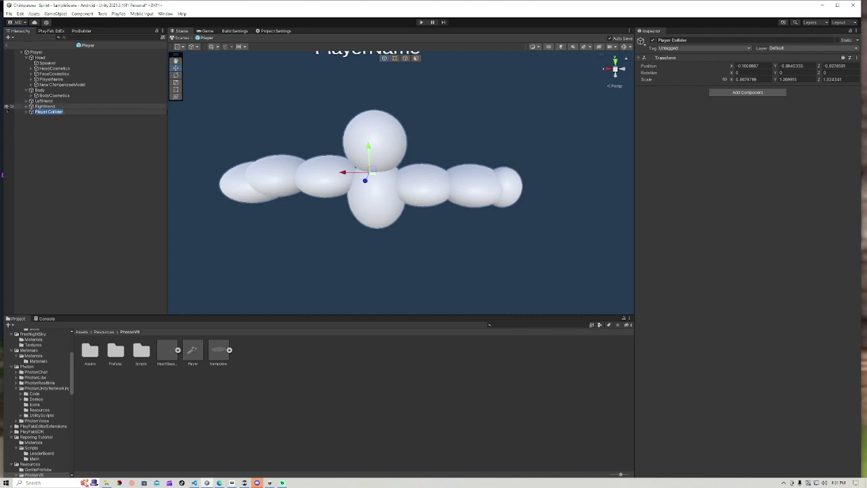
{"action": "left_click", "coordinate": [26, 112]}
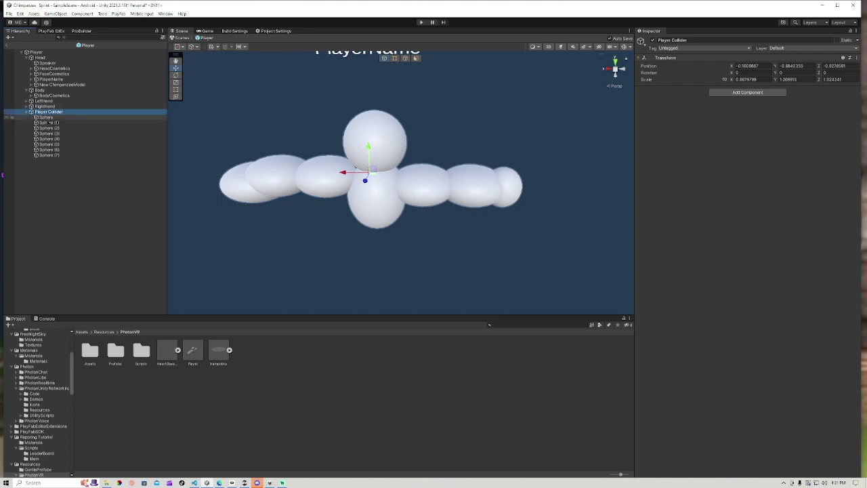
{"action": "left_click", "coordinate": [48, 118]}
{"action": "left_click", "coordinate": [62, 163]}
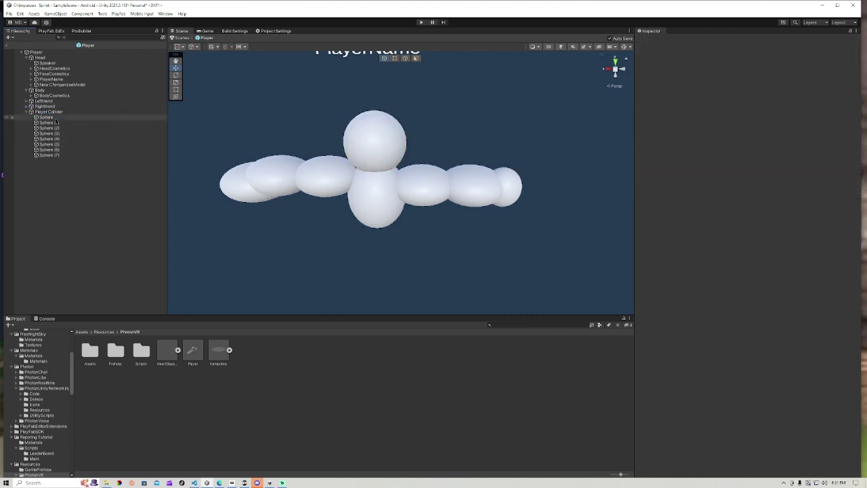
{"action": "left_click", "coordinate": [46, 117]}
{"action": "left_click", "coordinate": [49, 155], "text": "shift"}
{"action": "left_click_drag", "start_coordinate": [59, 113], "coordinate": [730, 177]}
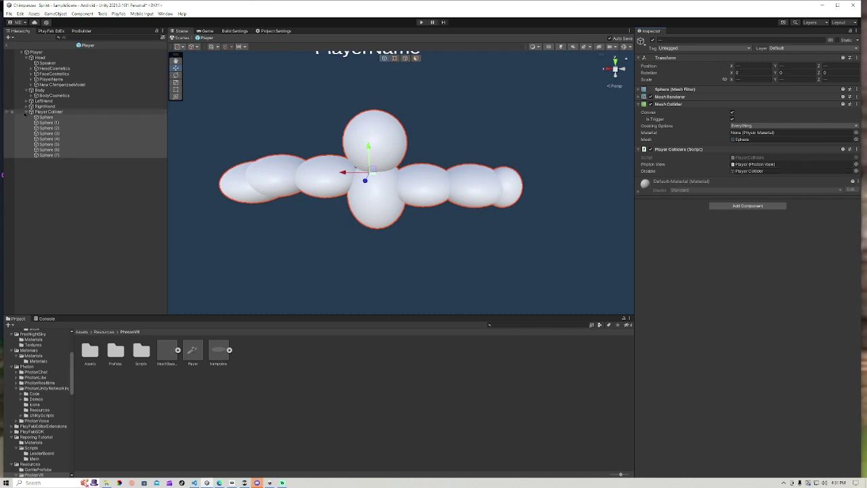
Move the Player Collider object into New ChimpanzeeModel under Head and select its eight child spheres.
{"action": "left_click", "coordinate": [42, 112]}
{"action": "left_click", "coordinate": [27, 112]}
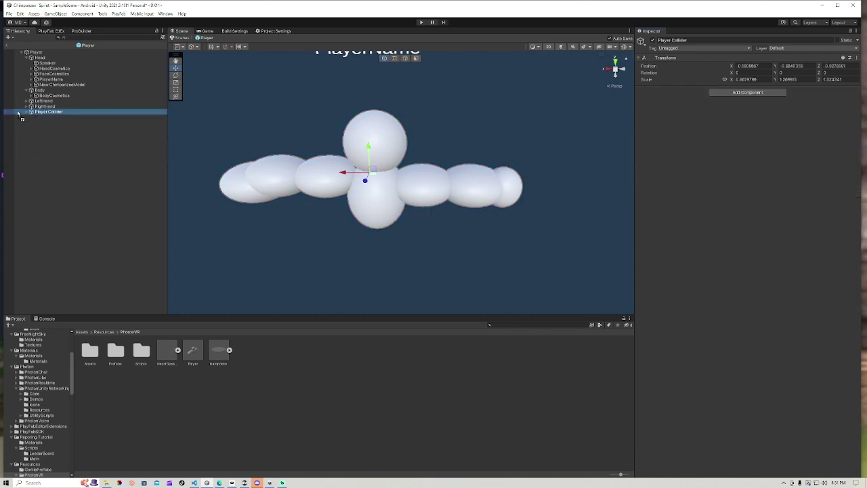
{"action": "left_click_drag", "start_coordinate": [38, 113], "coordinate": [57, 85]}
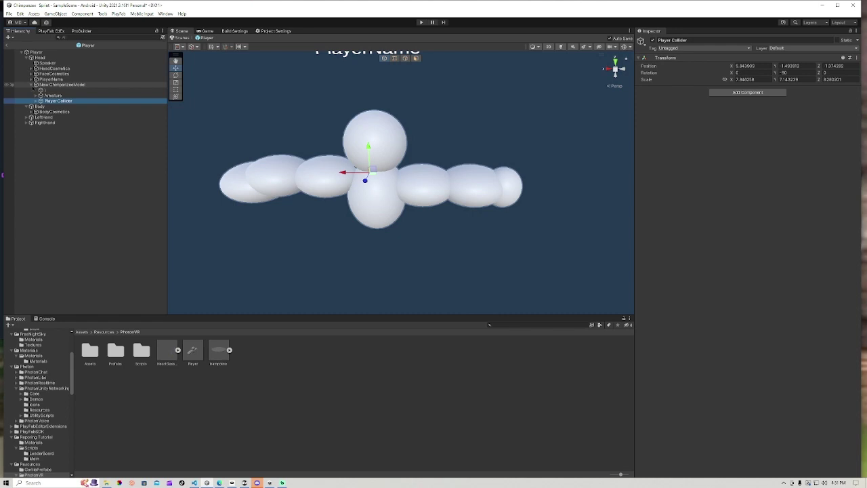
{"action": "left_click", "coordinate": [36, 100]}
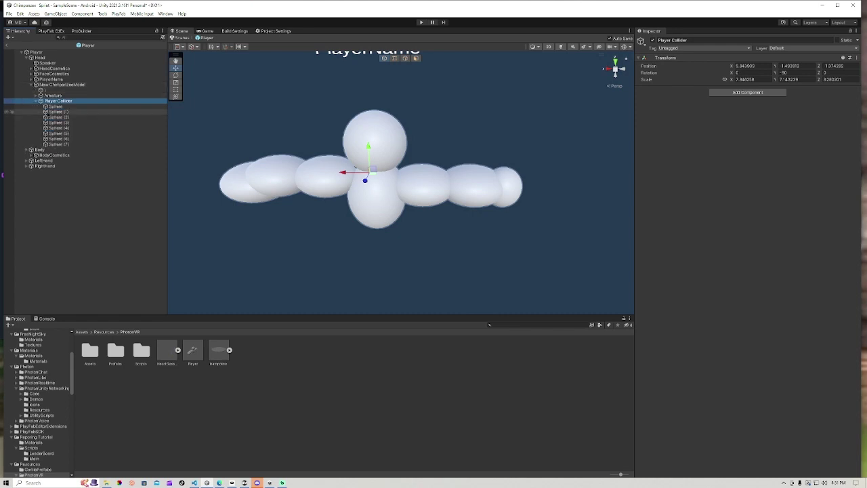
{"action": "left_click", "coordinate": [54, 107]}
{"action": "left_click", "coordinate": [46, 145], "text": "shift"}
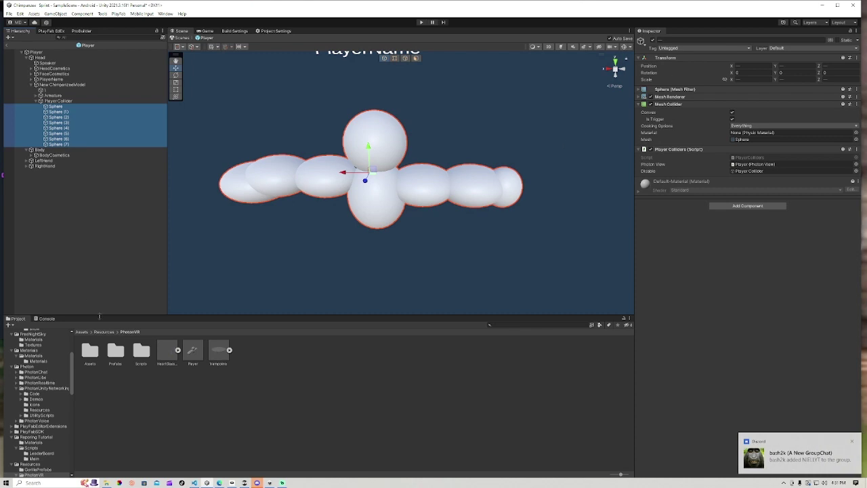
Create a new material in the project's Assets > Materials folder.
{"action": "left_click", "coordinate": [81, 331]}
{"action": "left_click", "coordinate": [95, 231]}
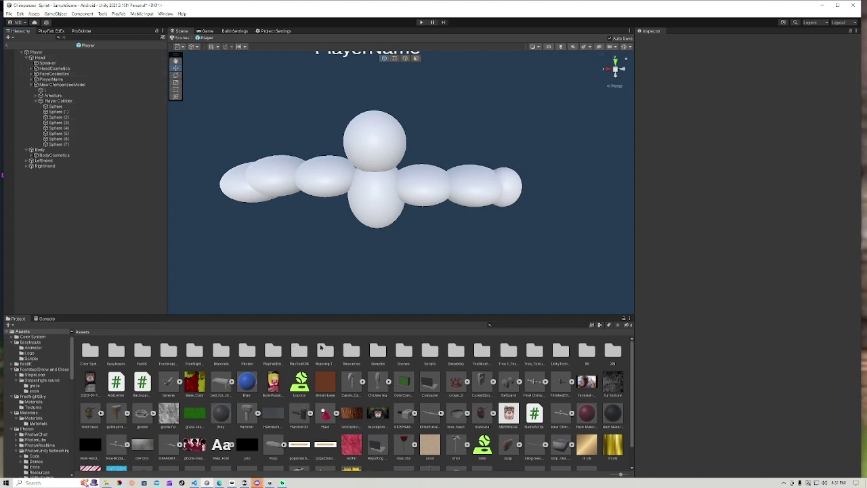
{"action": "scroll", "coordinate": [380, 462], "scroll_direction": "down", "scroll_amount": 2}
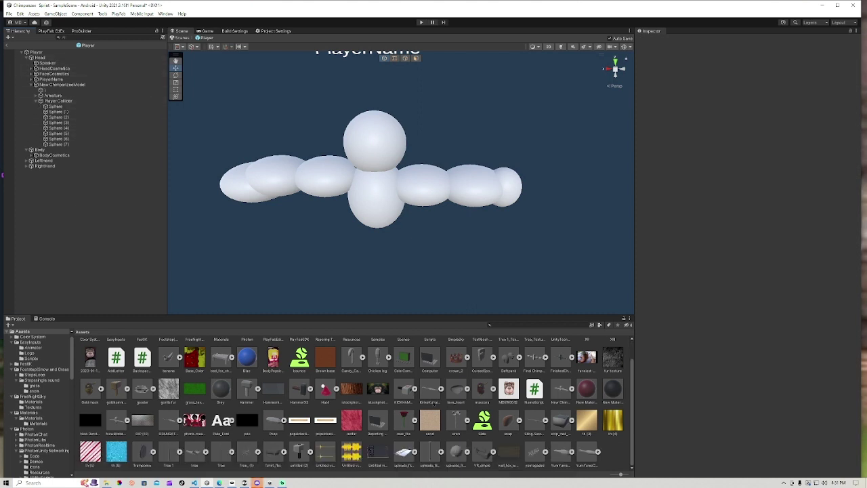
{"action": "scroll", "coordinate": [271, 426], "scroll_direction": "up", "scroll_amount": 2}
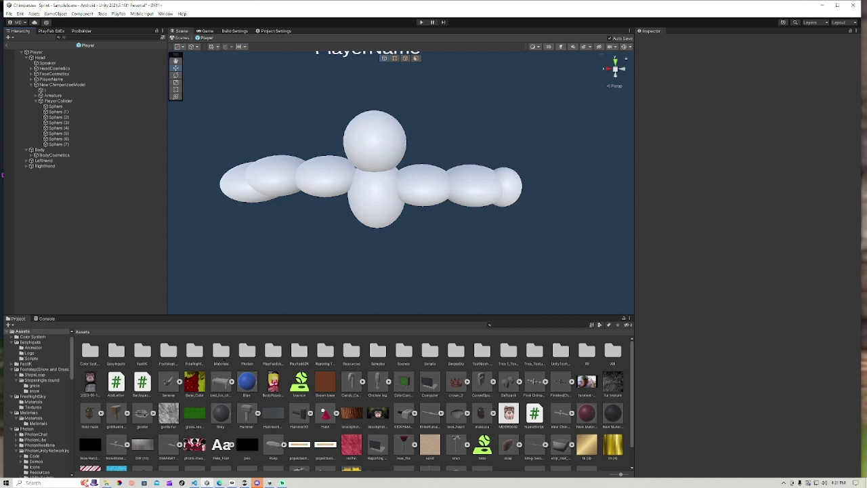
{"action": "double_click", "coordinate": [222, 351]}
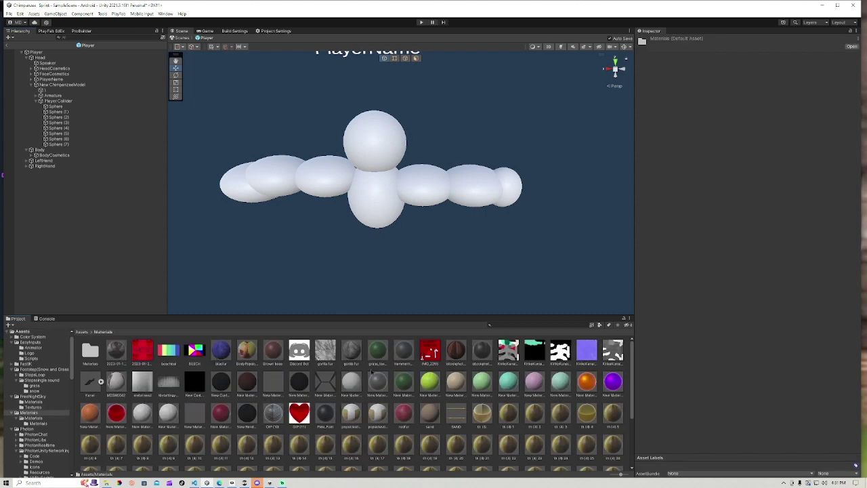
{"action": "scroll", "coordinate": [382, 359], "scroll_direction": "down", "scroll_amount": 3}
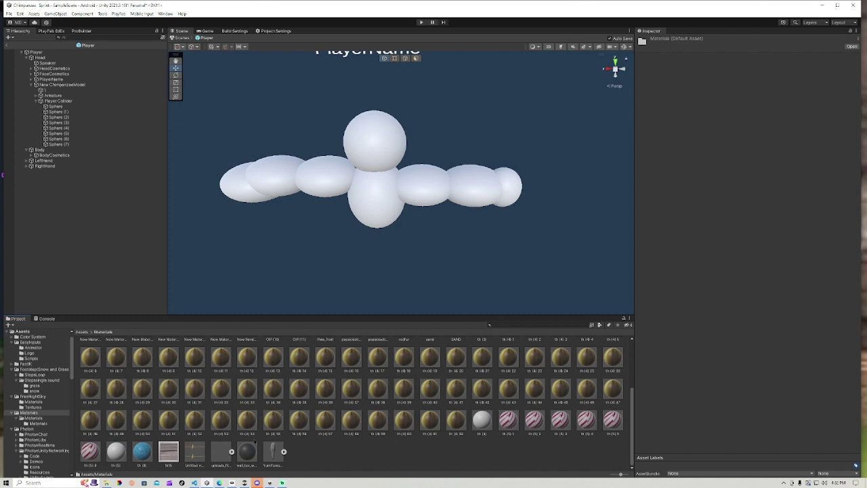
{"action": "scroll", "coordinate": [254, 443], "scroll_direction": "up", "scroll_amount": 3}
{"action": "left_click_drag", "start_coordinate": [194, 402], "coordinate": [693, 449]}
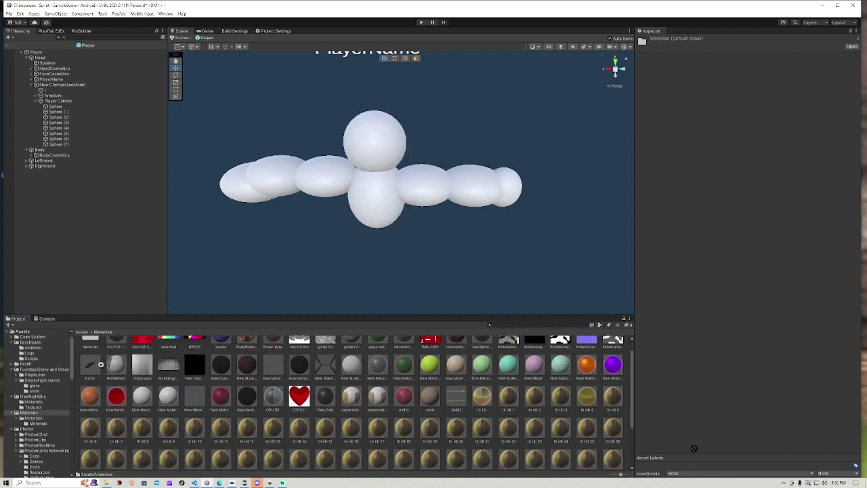
{"action": "scroll", "coordinate": [433, 431], "scroll_direction": "down", "scroll_amount": 3}
{"action": "right_click", "coordinate": [313, 440]}
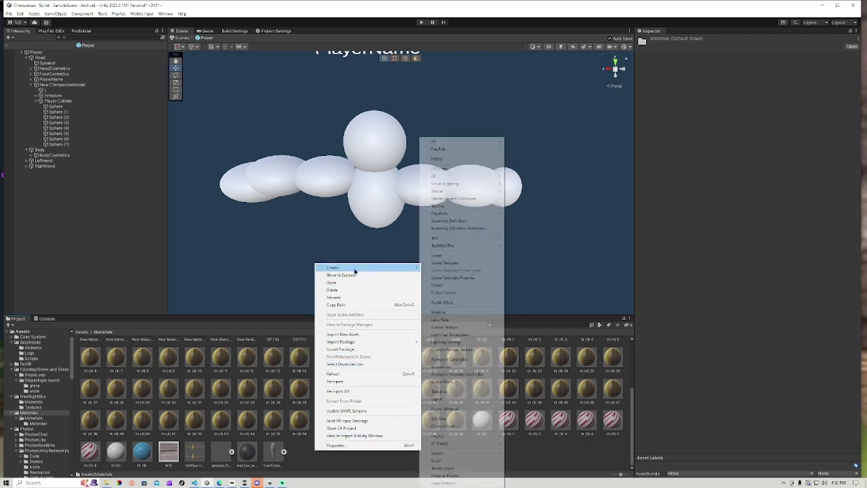
{"action": "left_click", "coordinate": [457, 313]}
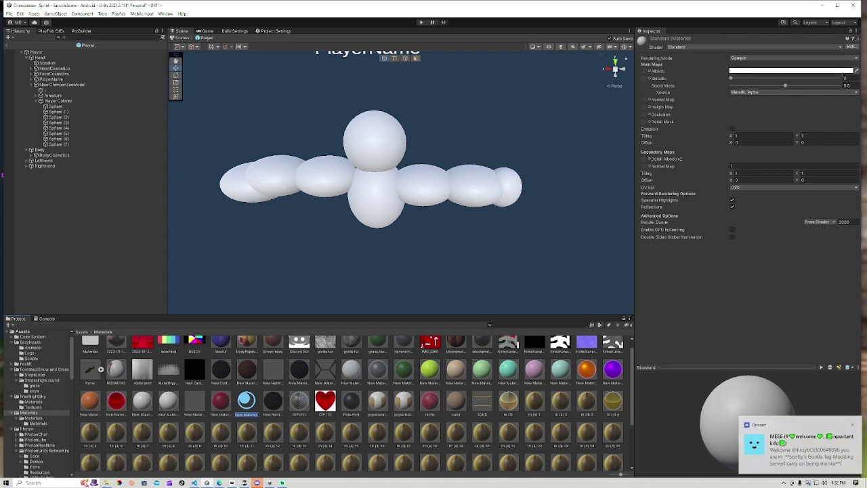
Set the new material's albedo alpha to 0 and its rendering mode to Transparent.
{"action": "left_click", "coordinate": [799, 71]}
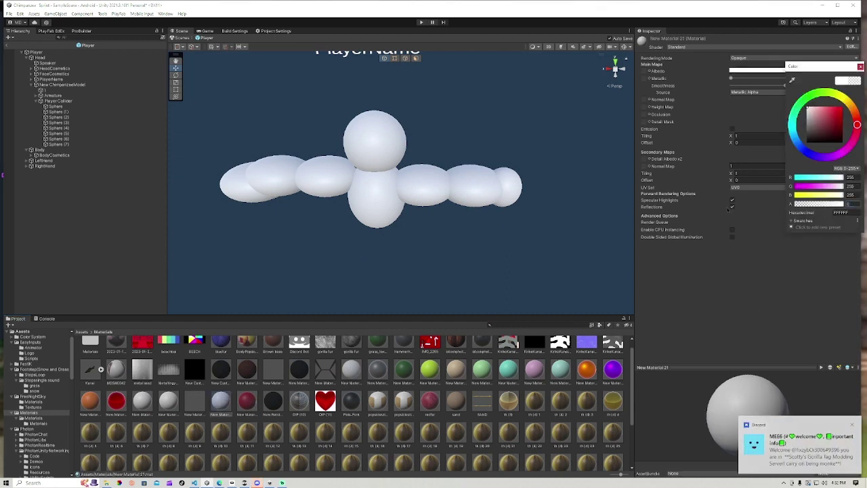
{"action": "left_click_drag", "start_coordinate": [826, 204], "coordinate": [792, 206]}
{"action": "left_click", "coordinate": [860, 66]}
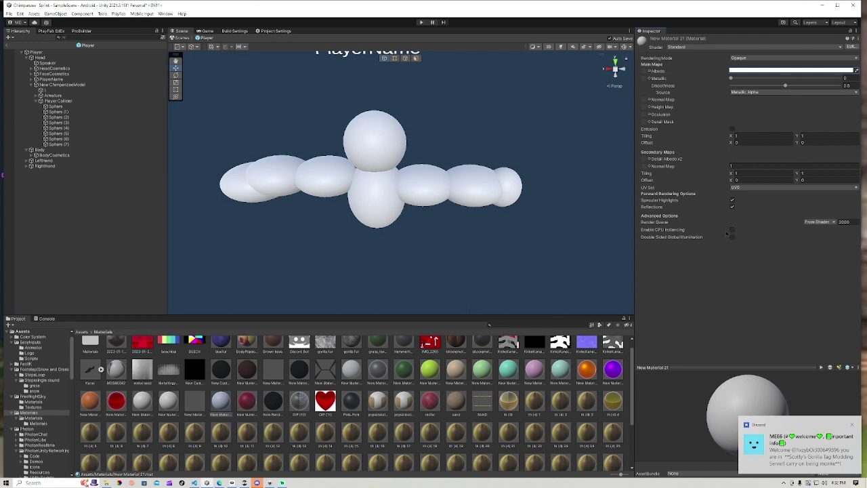
{"action": "left_click", "coordinate": [745, 59]}
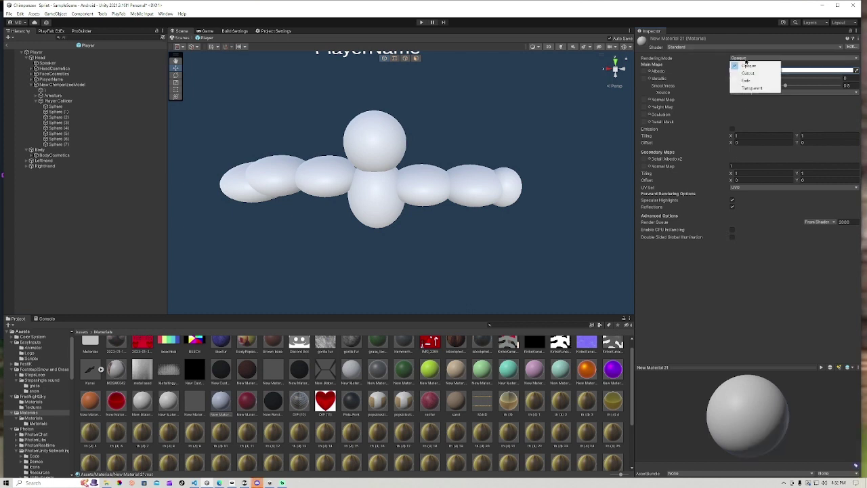
{"action": "left_click", "coordinate": [743, 88]}
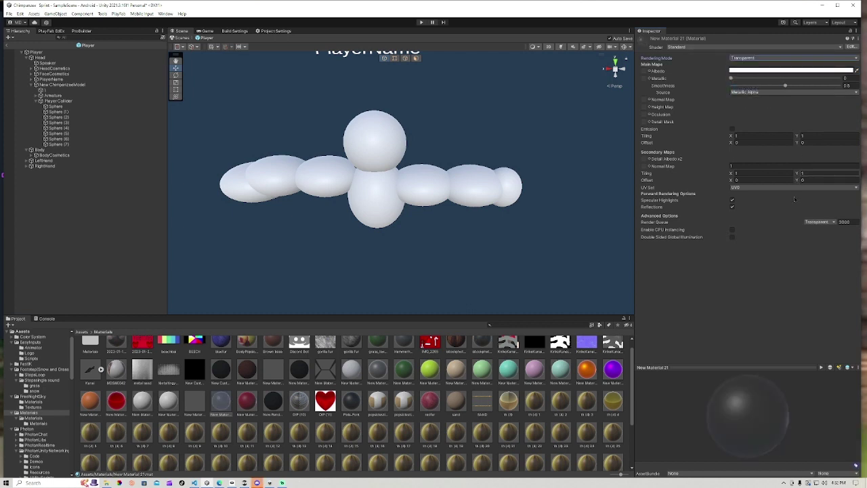
Change the new material's shader to UI/Unlit/Transparent.
{"action": "left_click", "coordinate": [739, 47]}
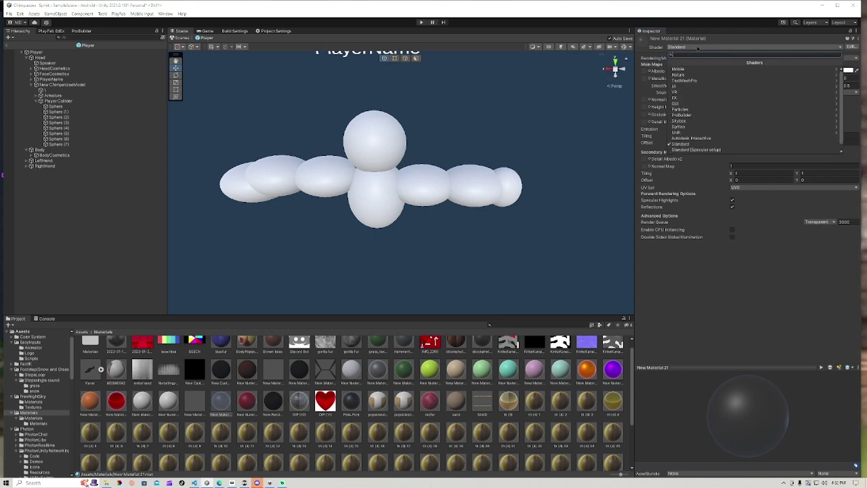
{"action": "type", "text": "Tra"}
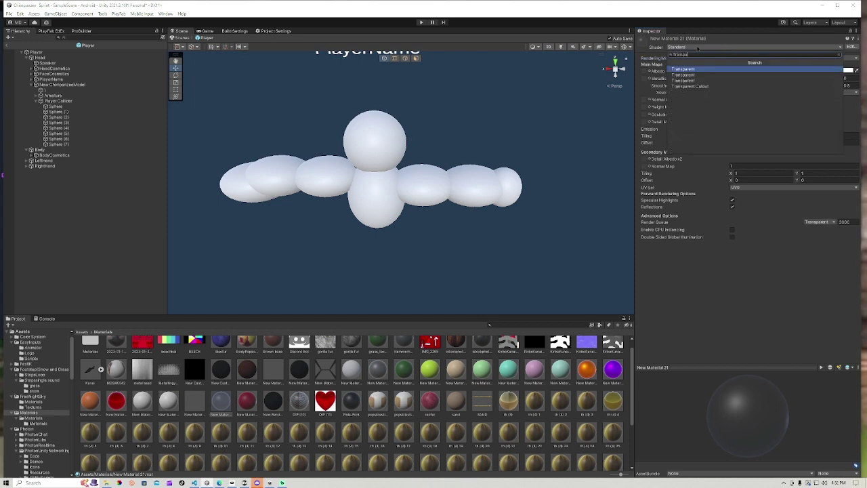
{"action": "type", "text": "nspa"}
{"action": "left_click", "coordinate": [697, 74]}
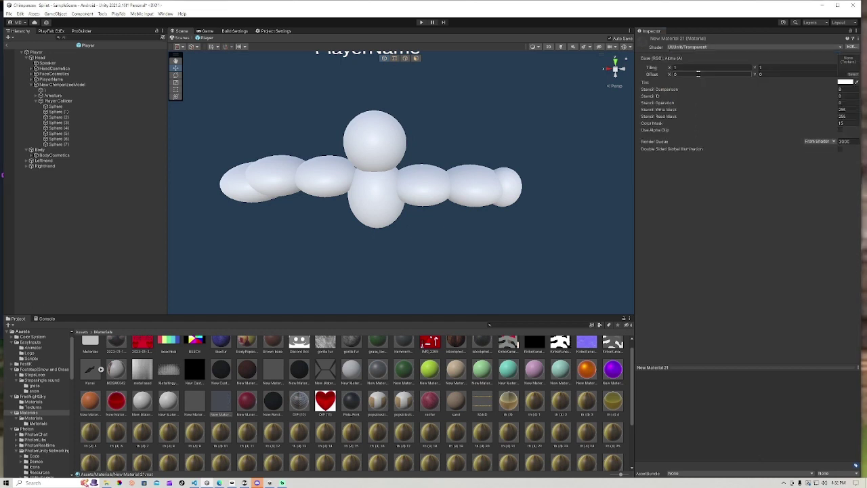
Try applying New Material 21 to individual collider spheres in the scene, starting with the head sphere, and undo each application.
{"action": "left_click_drag", "start_coordinate": [224, 401], "coordinate": [371, 147]}
{"action": "key", "text": "s"}
{"action": "right_click_drag", "start_coordinate": [375, 145], "coordinate": [332, 165]}
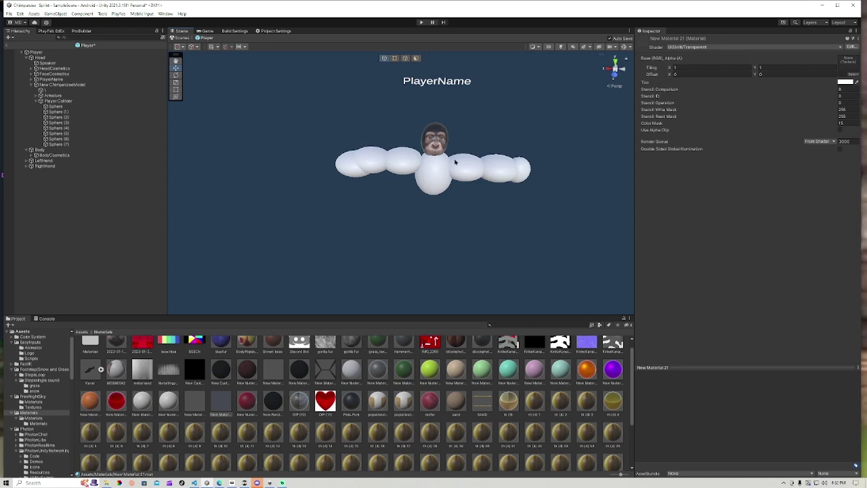
{"action": "key", "text": "ctrl+z"}
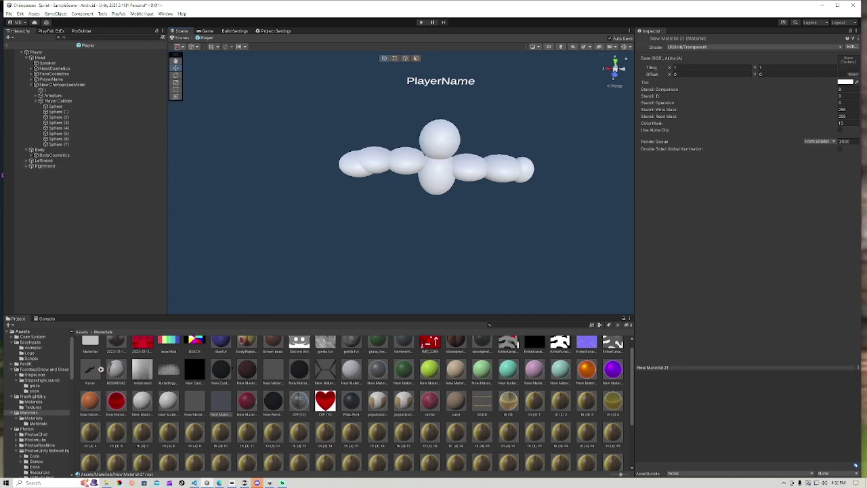
{"action": "left_click_drag", "start_coordinate": [213, 395], "coordinate": [451, 144]}
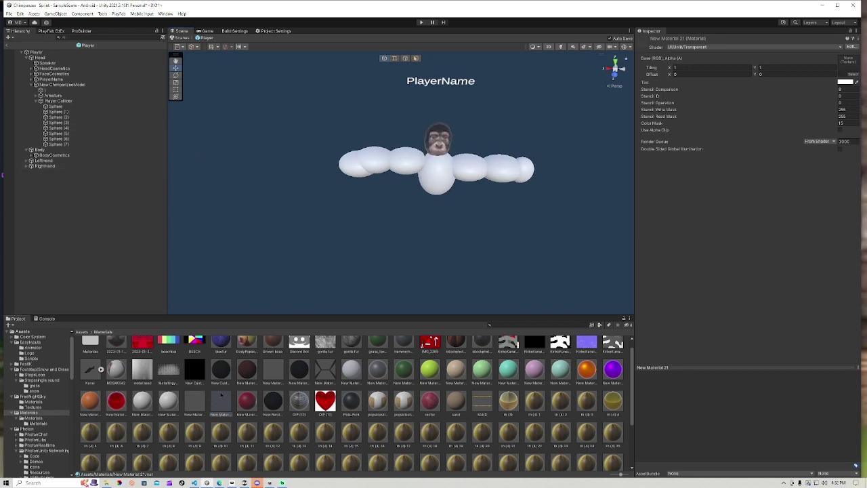
{"action": "left_click_drag", "start_coordinate": [221, 395], "coordinate": [435, 171]}
{"action": "key", "text": "ctrl+z"}
{"action": "key", "text": "ctrl+z"}
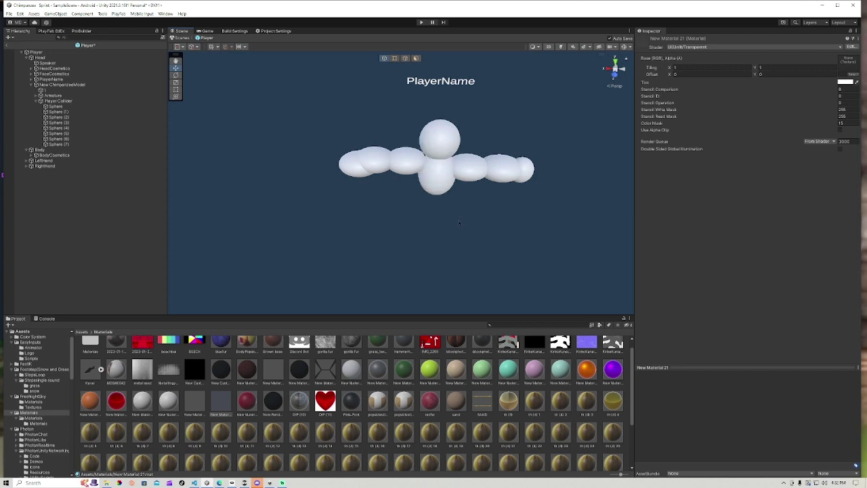
Select all eight spheres under Player Collider, from Sphere to Sphere (7), and assign New Material 21 to them together.
{"action": "left_click", "coordinate": [56, 107]}
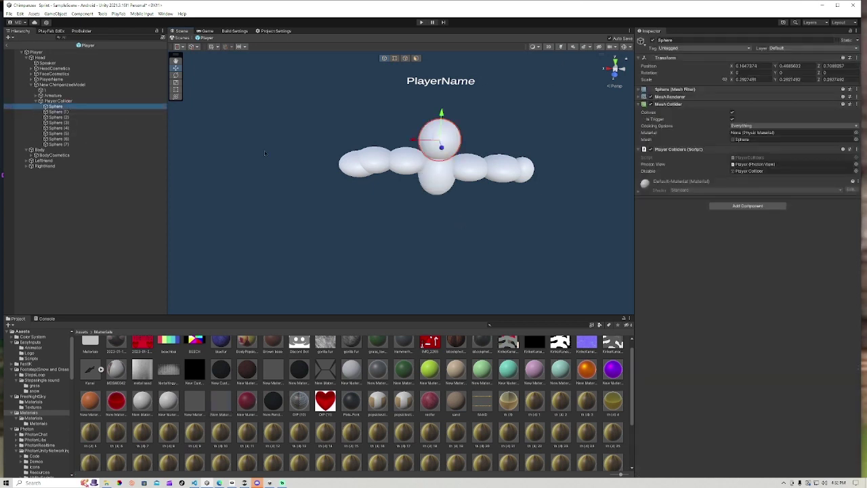
{"action": "left_click", "coordinate": [57, 144], "text": "shift"}
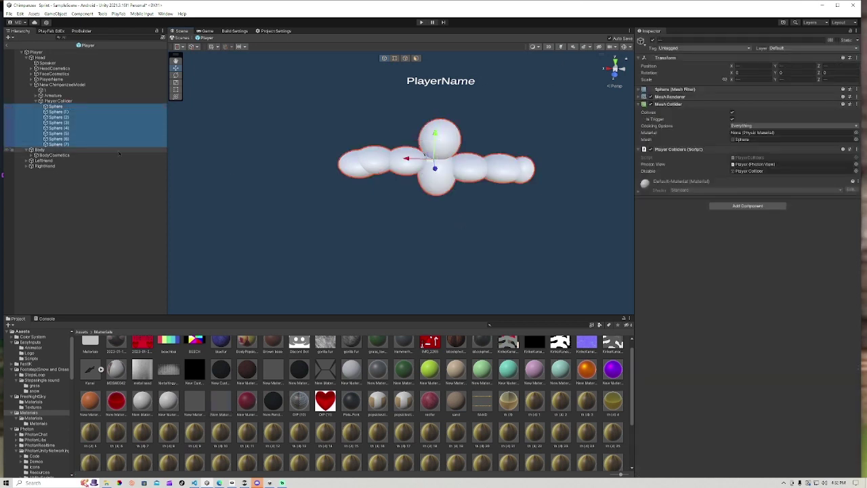
{"action": "left_click_drag", "start_coordinate": [223, 407], "coordinate": [700, 285]}
{"action": "key", "text": "w"}
{"action": "right_click_drag", "start_coordinate": [480, 165], "coordinate": [519, 158]}
{"action": "key", "text": "a"}
{"action": "key", "text": "d"}
{"action": "left_click_drag", "start_coordinate": [519, 158], "coordinate": [444, 156], "text": "alt"}
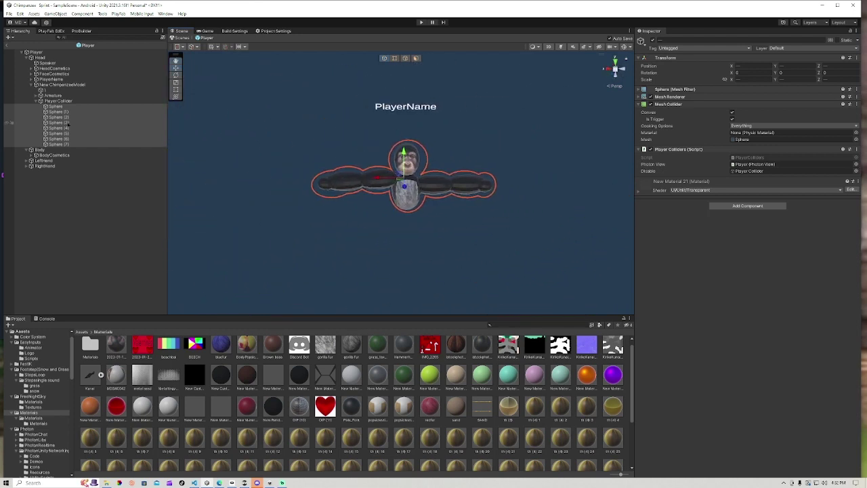
Collapse Player Collider and New ChimpanzeeModel in the hierarchy, and start Play mode to test the player.
{"action": "left_click", "coordinate": [41, 101]}
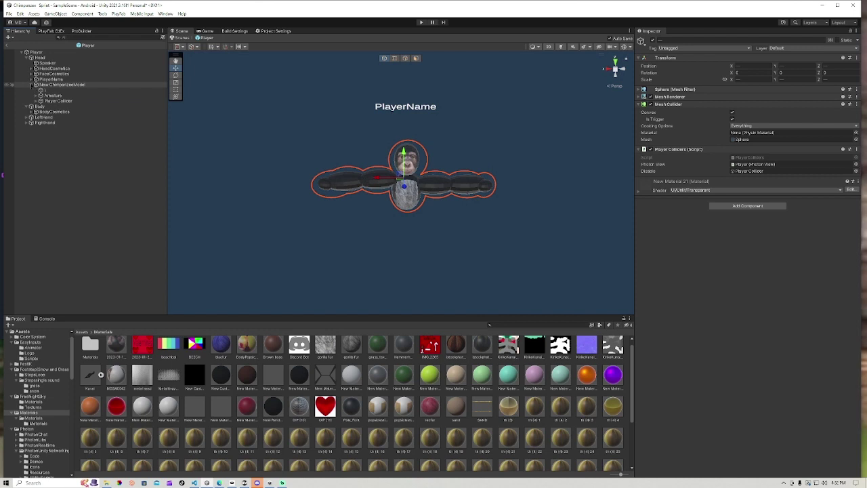
{"action": "left_click", "coordinate": [32, 85]}
{"action": "left_click_drag", "start_coordinate": [271, 112], "coordinate": [292, 112], "text": "alt"}
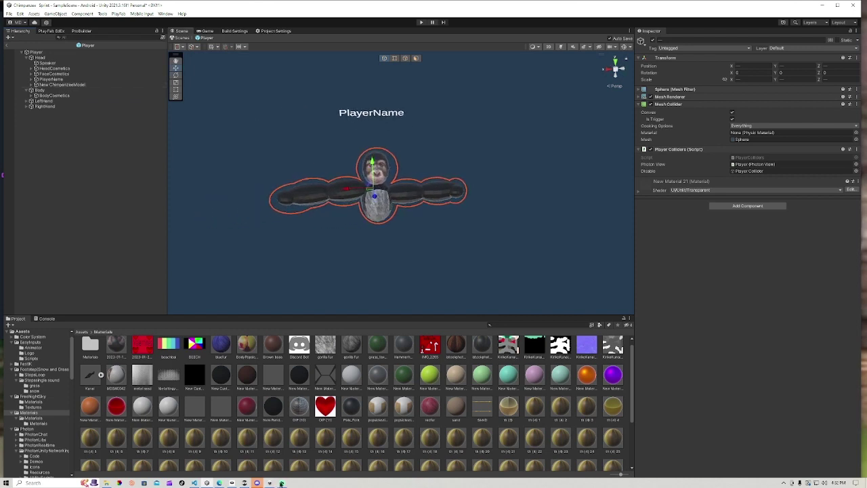
{"action": "left_click", "coordinate": [281, 483]}
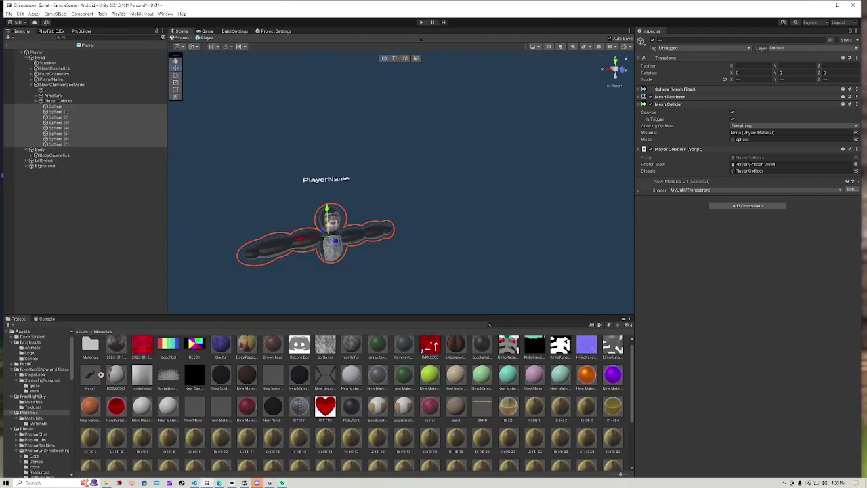
{"action": "left_click", "coordinate": [421, 22]}
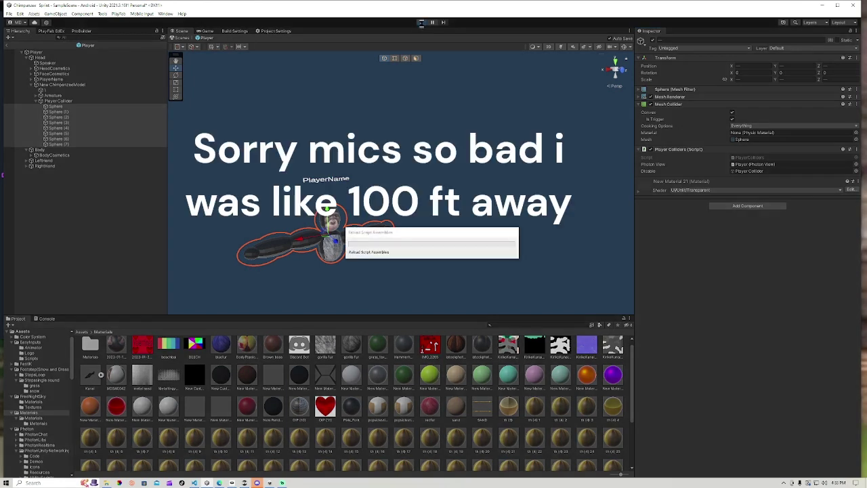